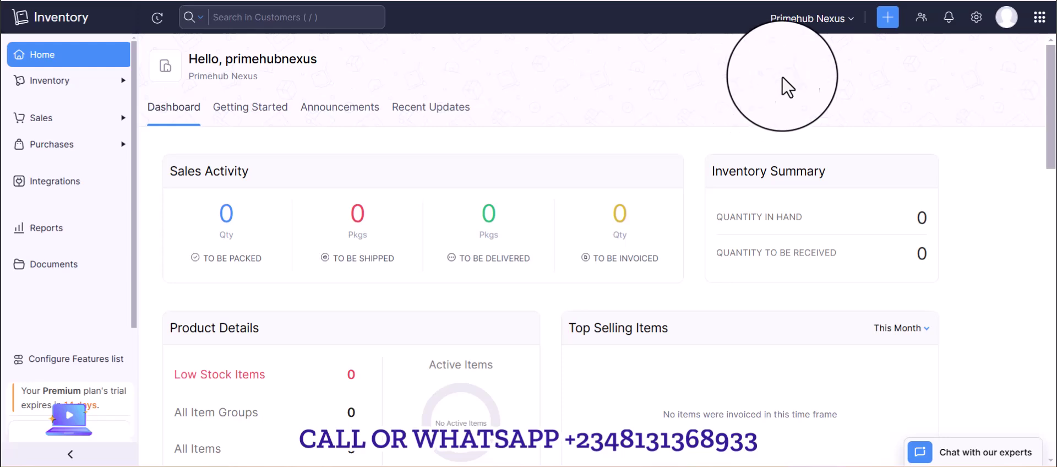
# Open the inventory Items page and start a new standalone item.
pyautogui.click(891, 19)
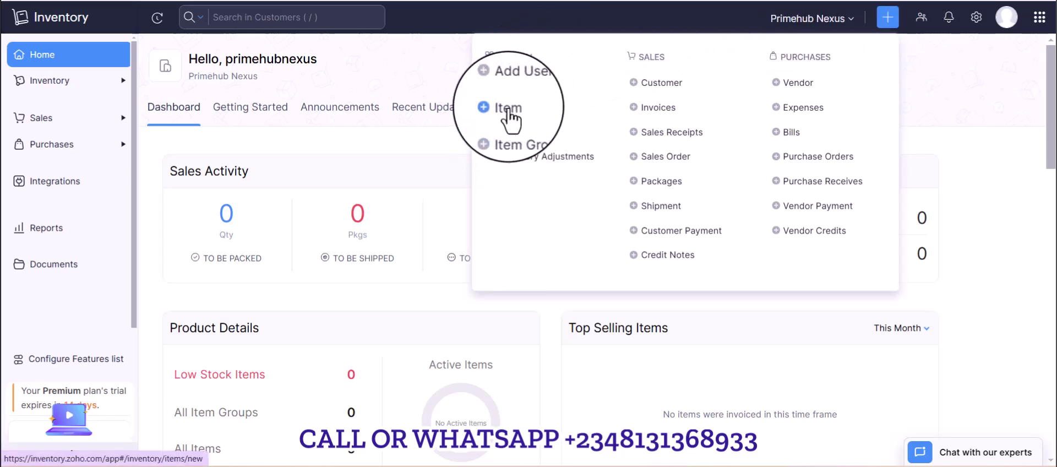
pyautogui.click(68, 83)
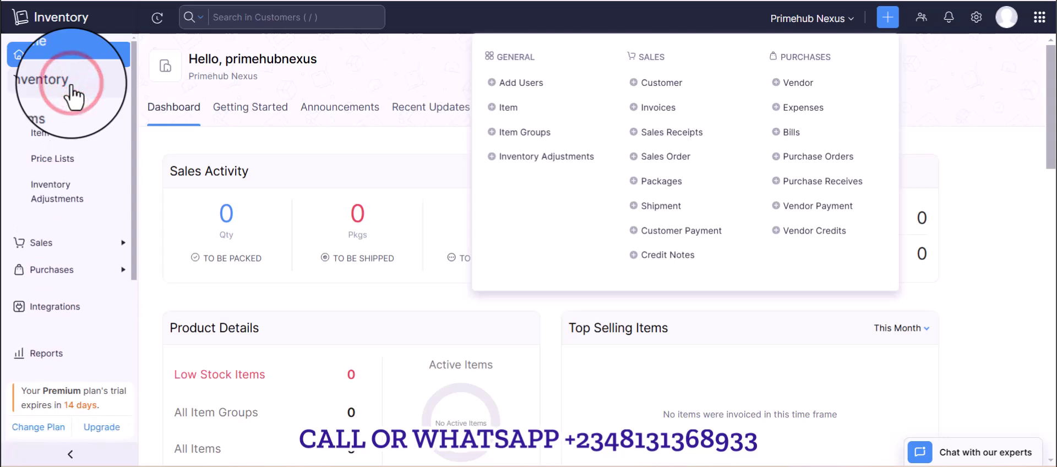
pyautogui.click(44, 109)
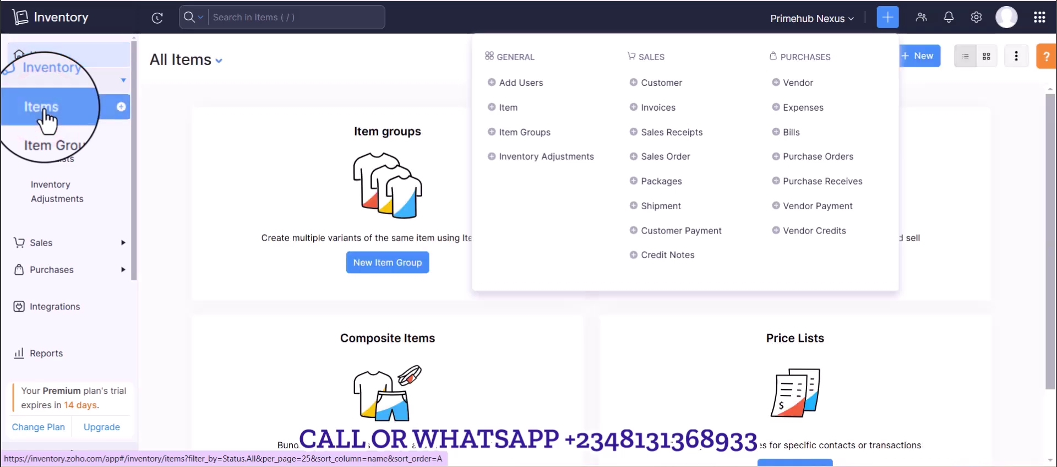
pyautogui.click(300, 77)
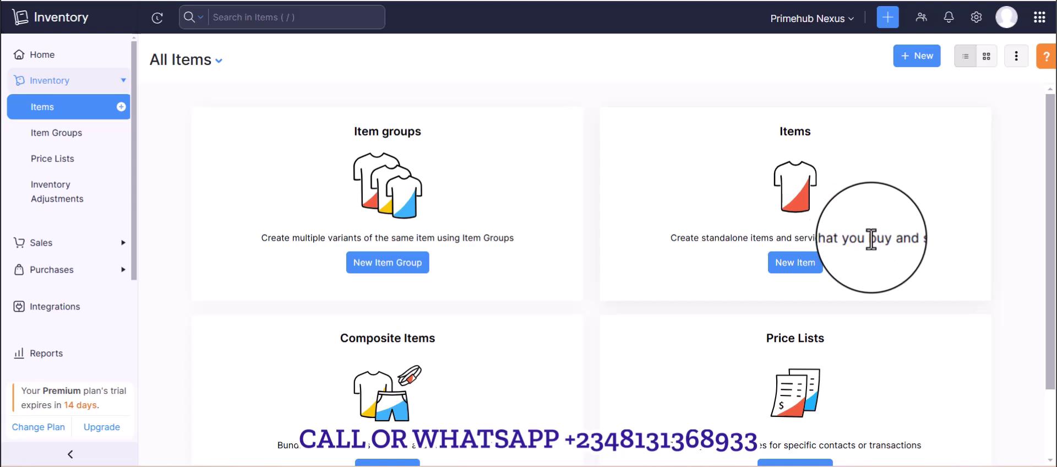
pyautogui.click(795, 270)
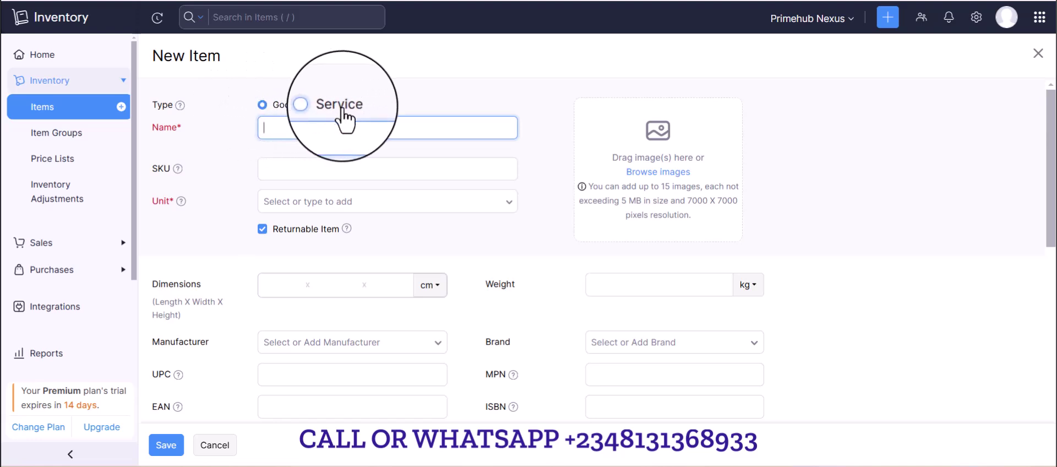
# Name the new goods item Itel P65.
pyautogui.click(287, 132)
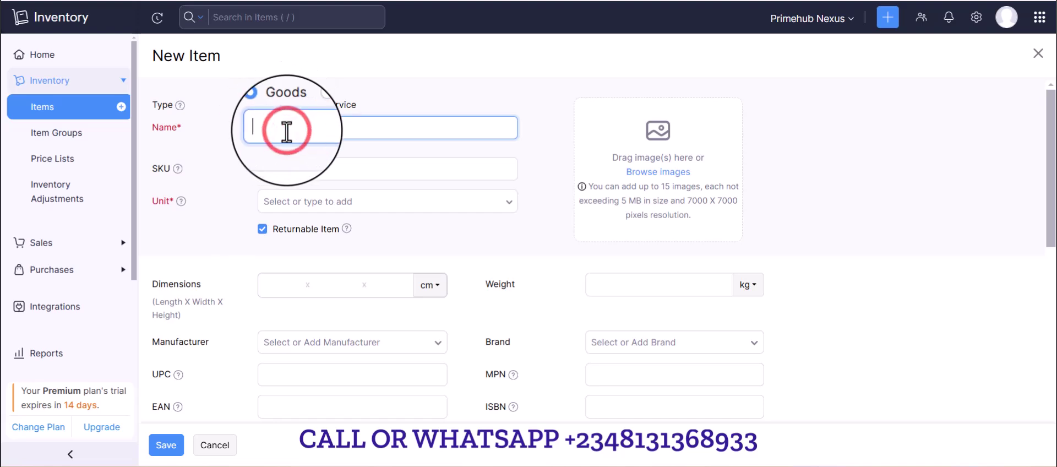
pyautogui.write('Itel ')
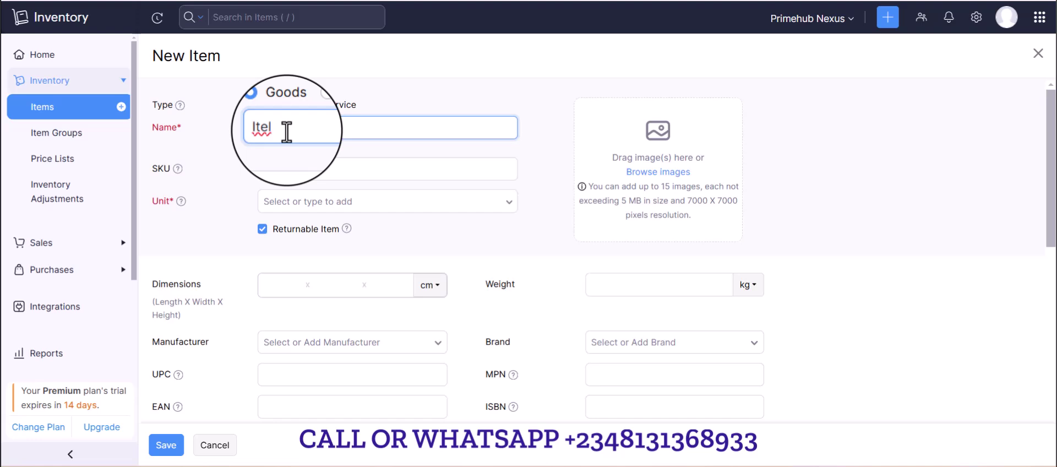
pyautogui.write('Po')
pyautogui.write('5')
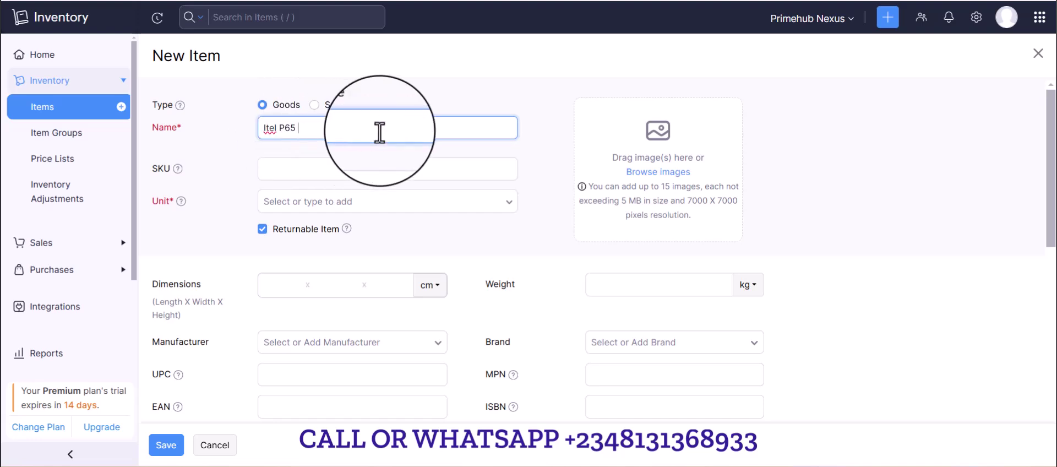
# Leave the SKU blank and set the item's unit to pcs.
pyautogui.click(320, 169)
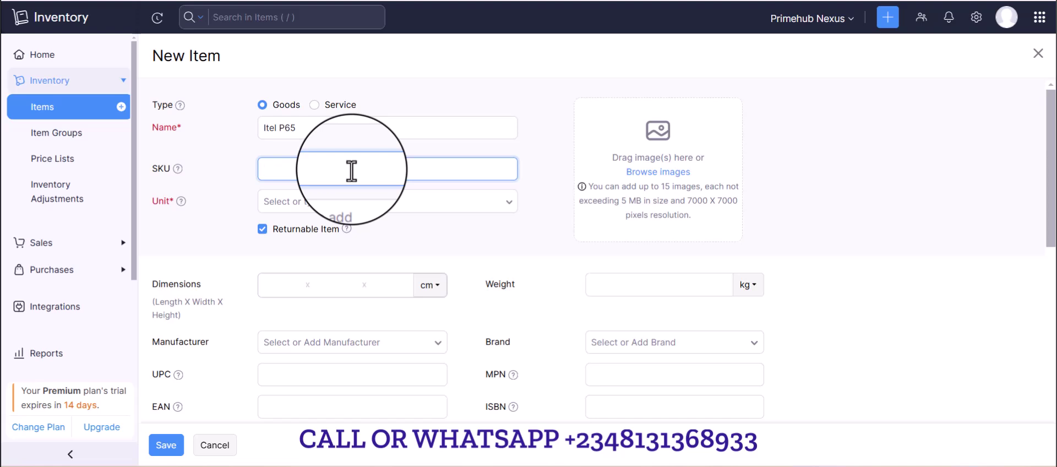
pyautogui.click(507, 203)
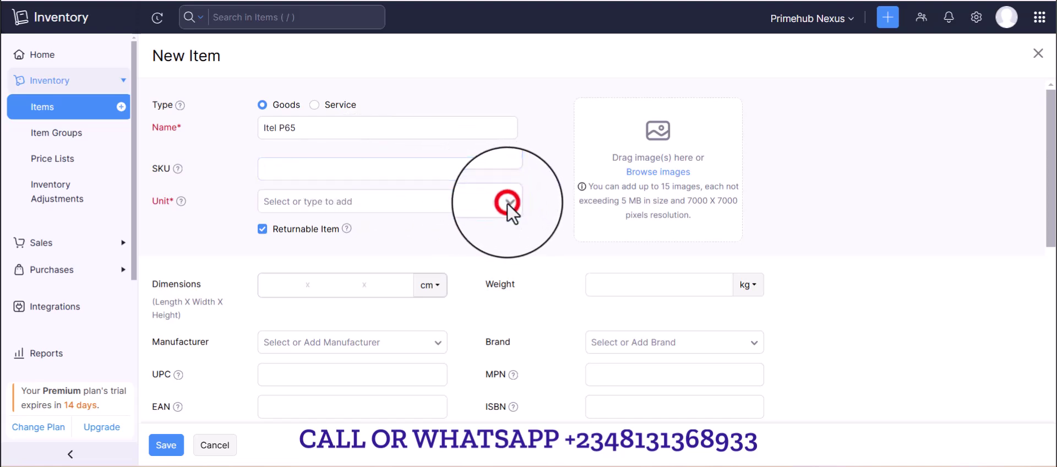
pyautogui.click(305, 171)
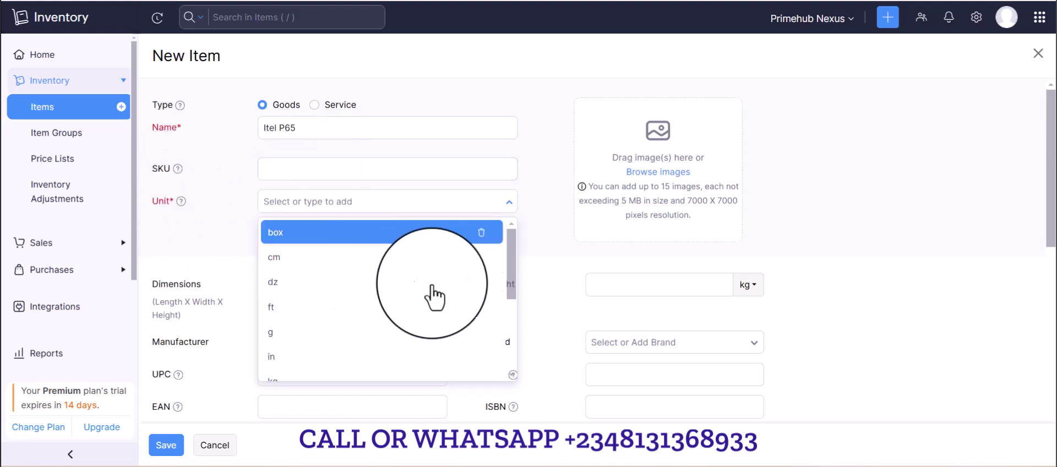
pyautogui.click(510, 340)
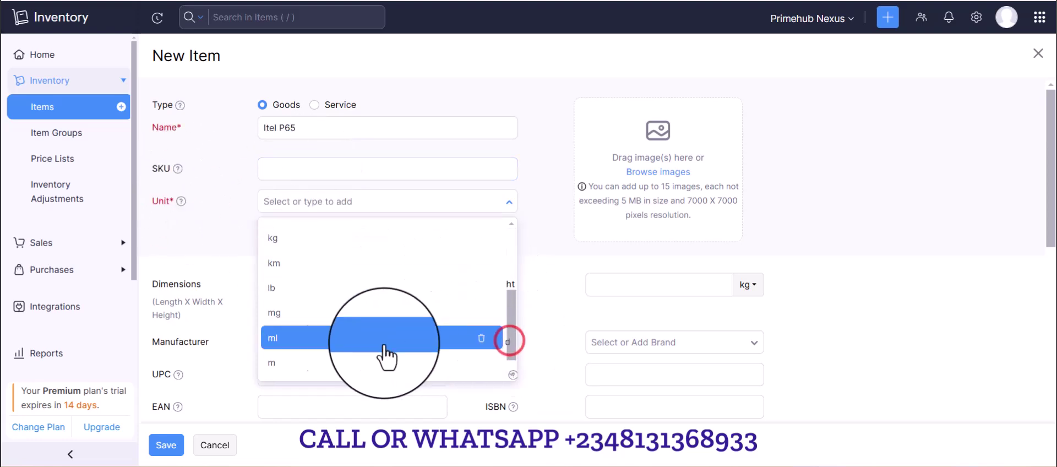
pyautogui.click(512, 365)
pyautogui.click(305, 372)
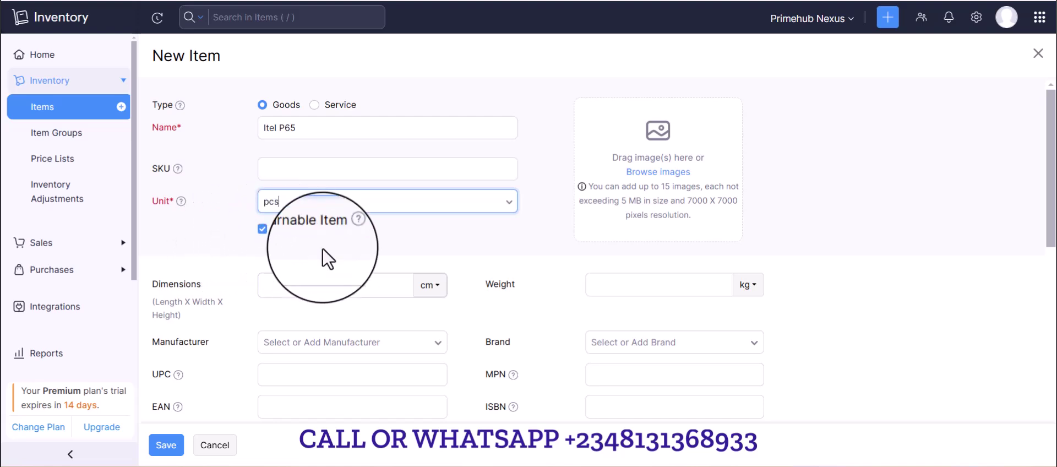
# Enter the item's dimensions as 165.9 x 77.3 x 7.9.
pyautogui.scroll(-2, 323, 249)
pyautogui.click(277, 222)
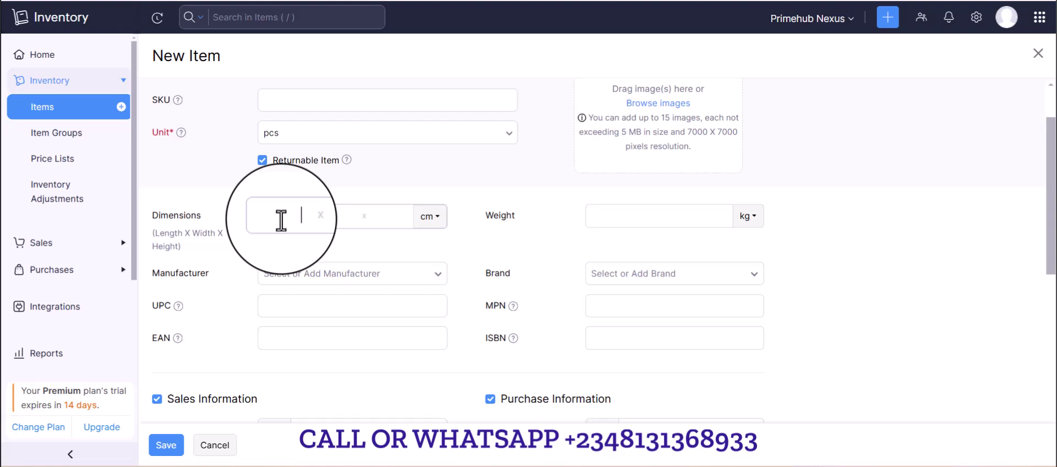
pyautogui.write('65.9')
pyautogui.click(325, 214)
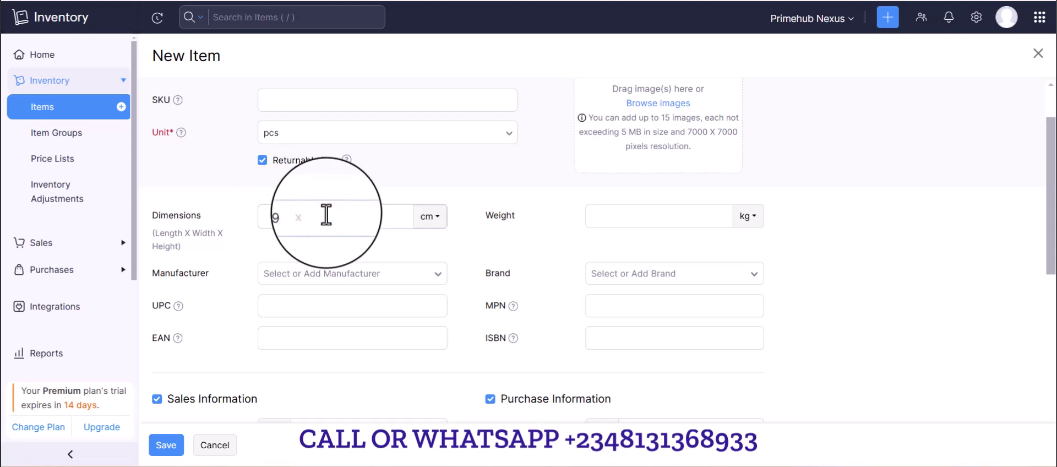
pyautogui.write('77.3')
pyautogui.click(385, 220)
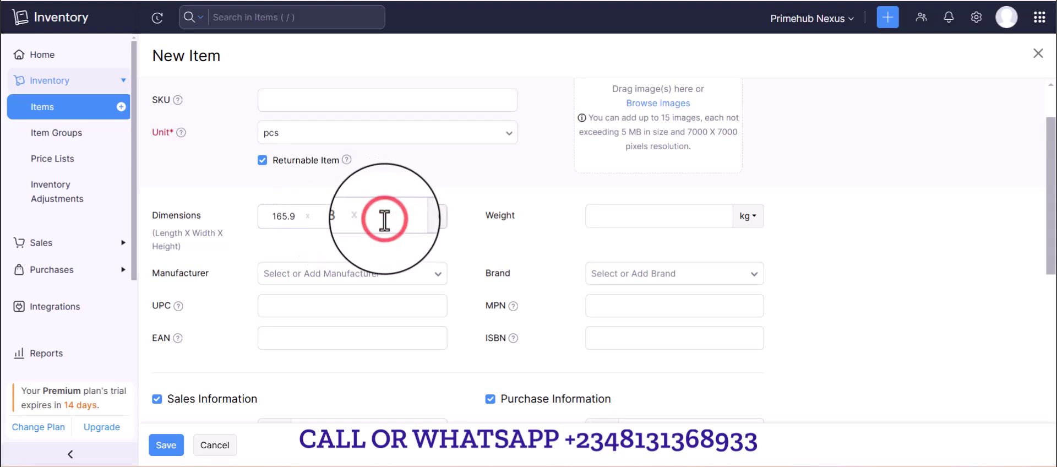
pyautogui.write('7.')
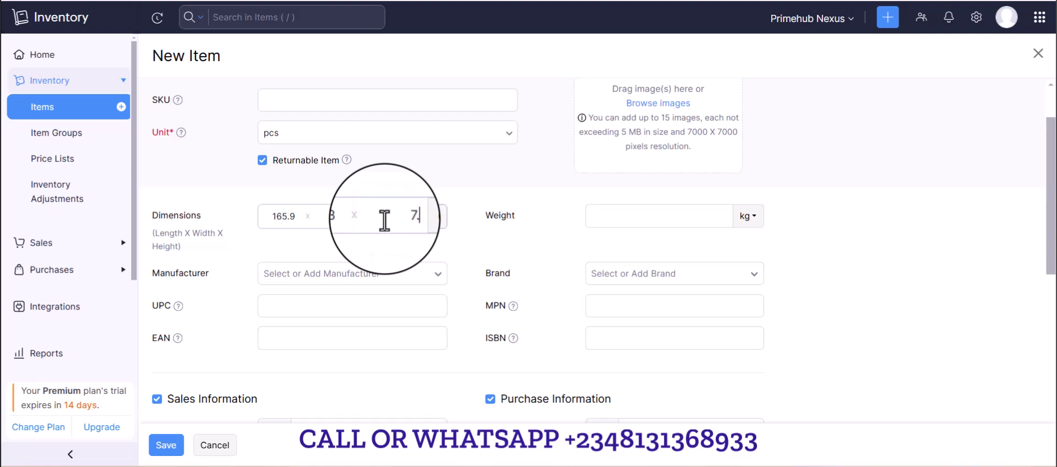
pyautogui.write('3')
pyautogui.press('BackSpace')
pyautogui.write('9')
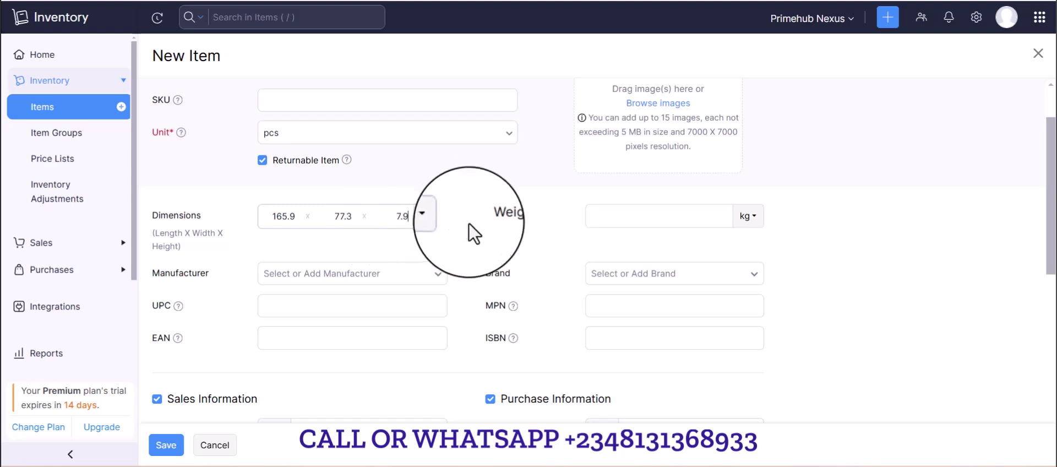
pyautogui.click(429, 218)
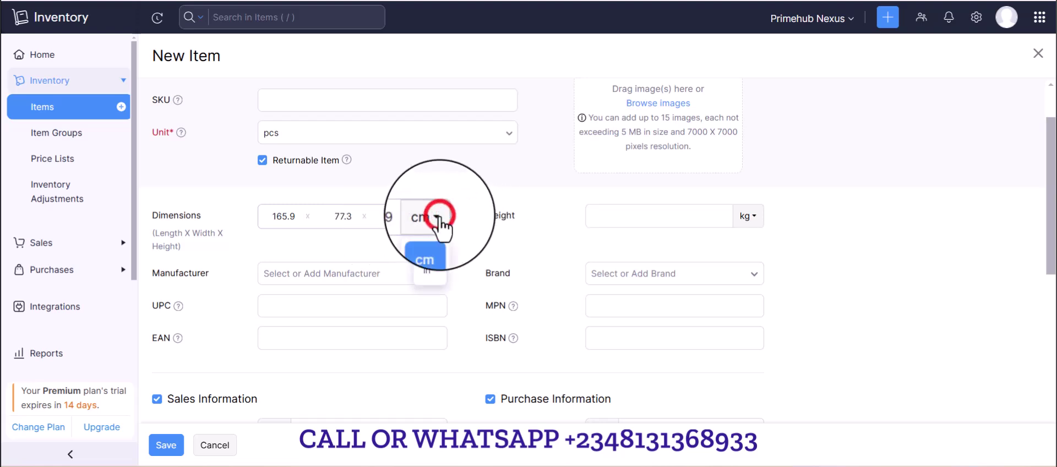
pyautogui.click(428, 278)
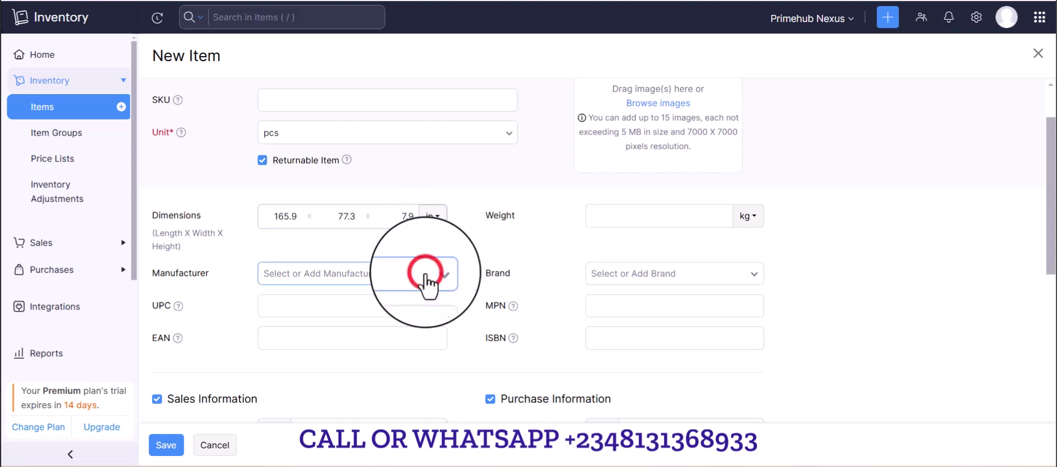
pyautogui.click(438, 217)
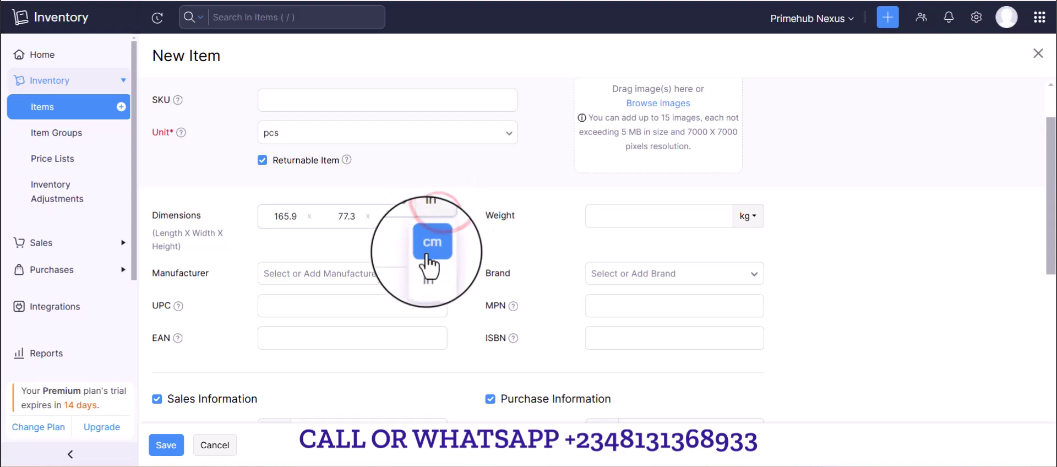
pyautogui.click(427, 248)
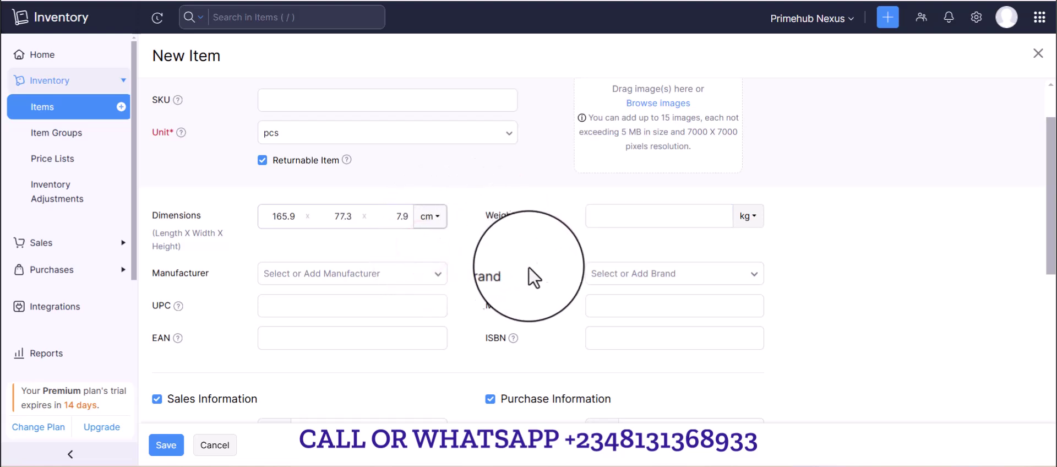
# Set the item's weight to 192.4 g.
pyautogui.click(622, 220)
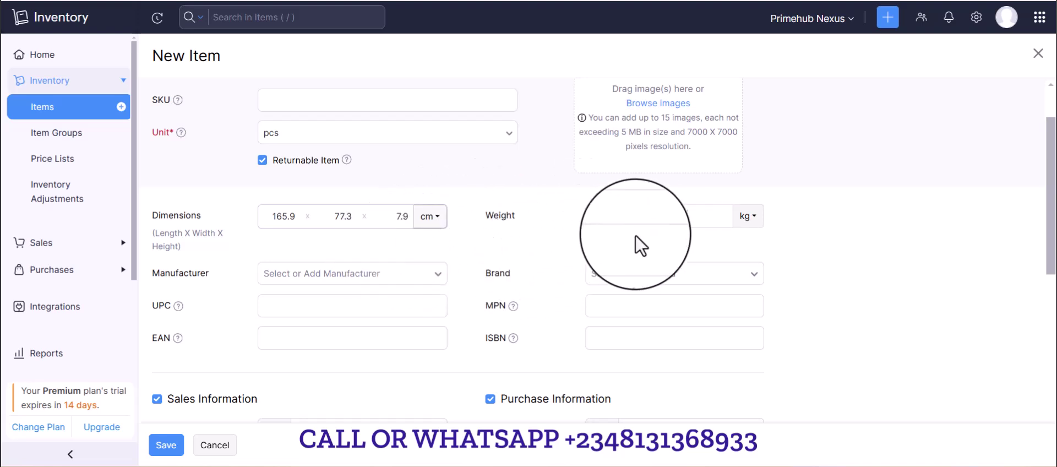
pyautogui.click(637, 219)
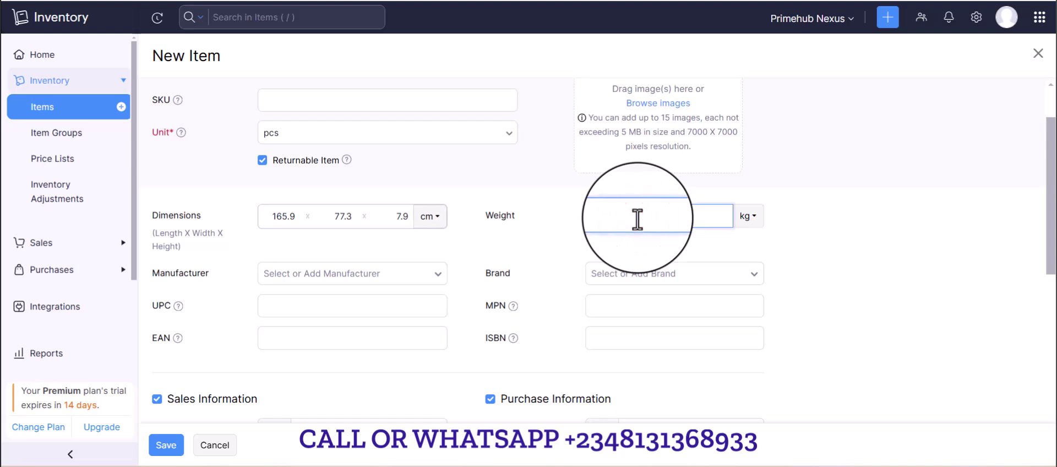
pyautogui.write('2.4')
pyautogui.click(759, 217)
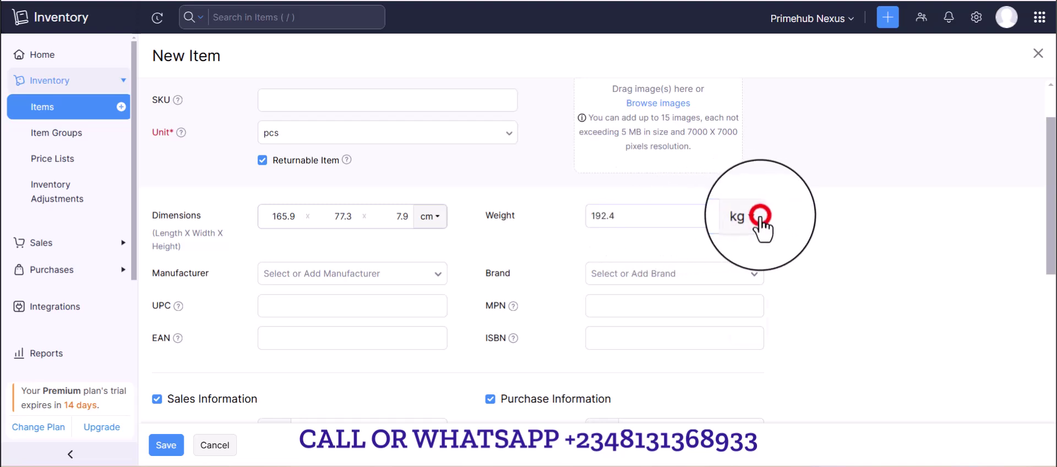
pyautogui.click(744, 270)
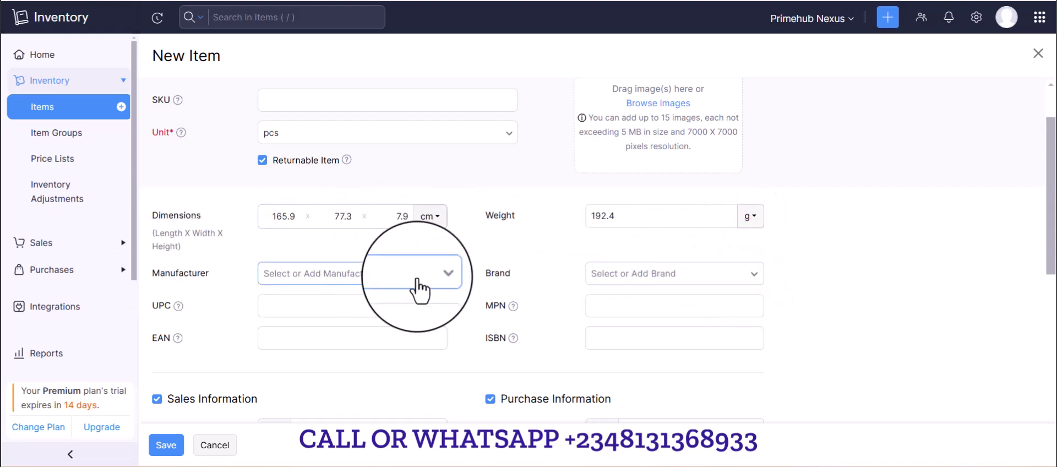
pyautogui.click(440, 273)
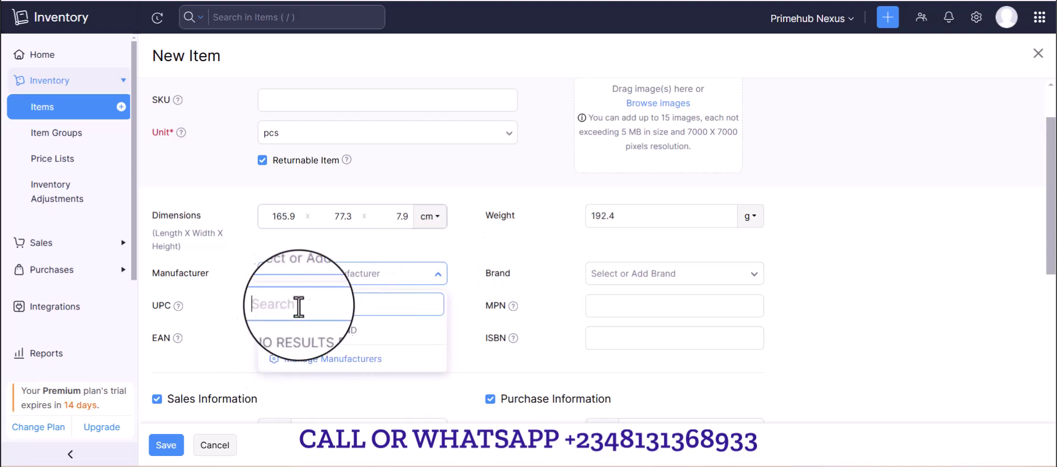
pyautogui.click(363, 271)
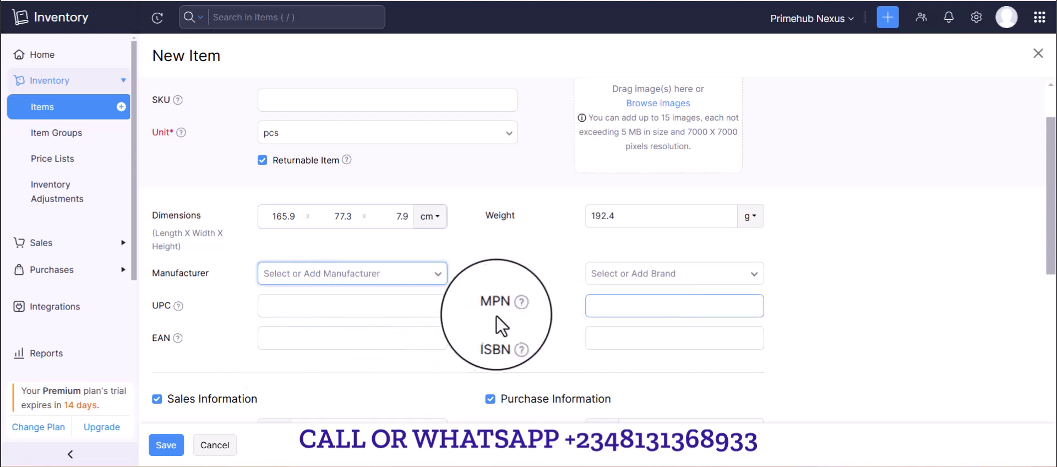
pyautogui.moveTo(519, 338)
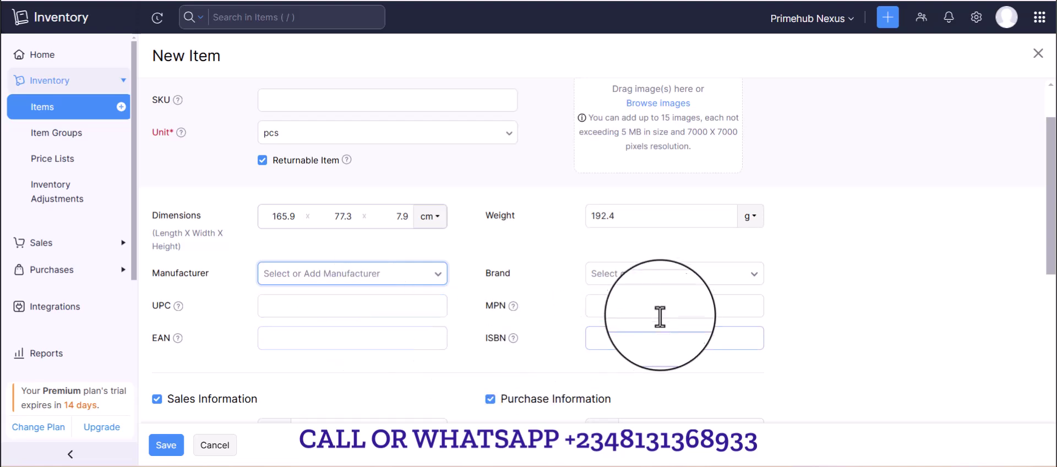
pyautogui.click(753, 279)
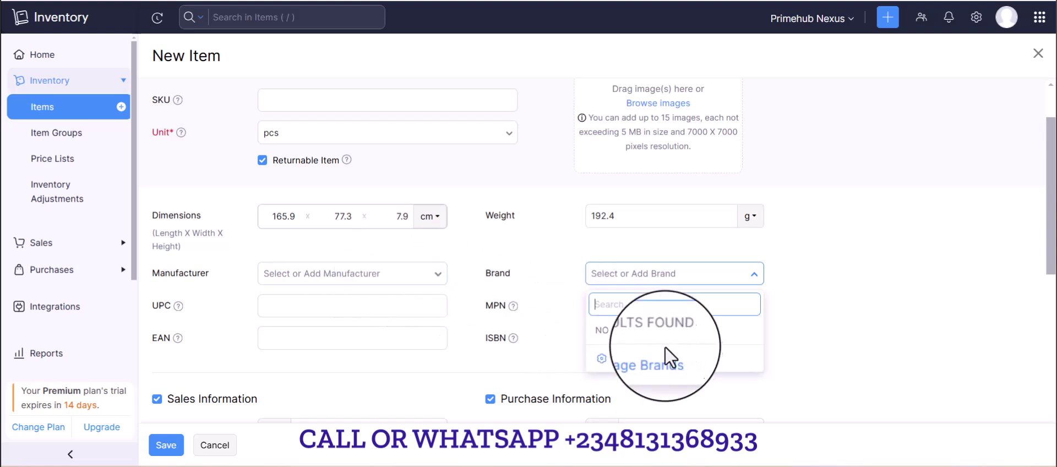
pyautogui.click(454, 251)
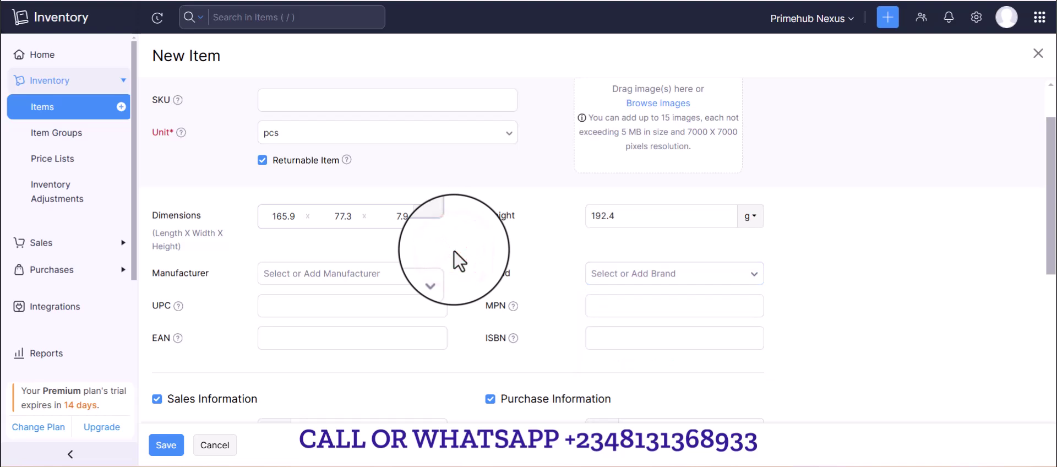
# Upload all seven WhatsApp images from the folder as the item's product images.
pyautogui.scroll(2, 454, 251)
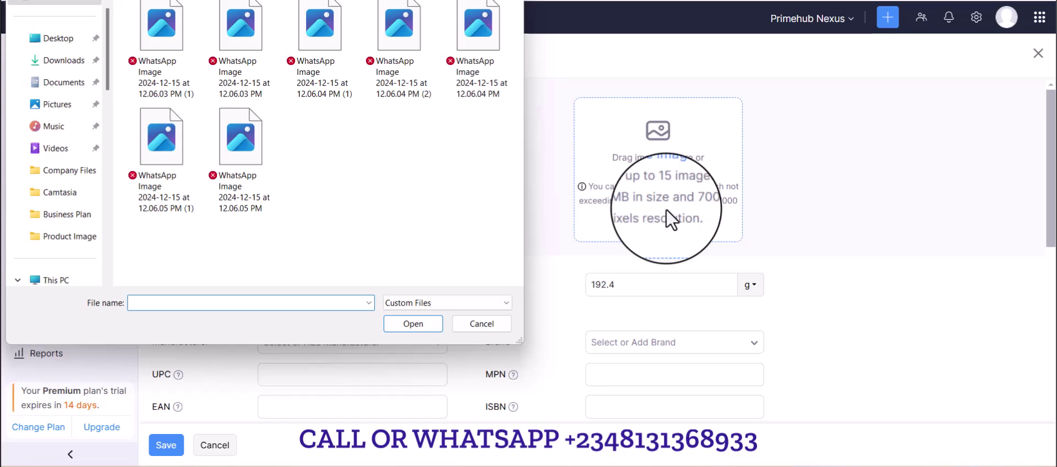
pyautogui.click(767, 466)
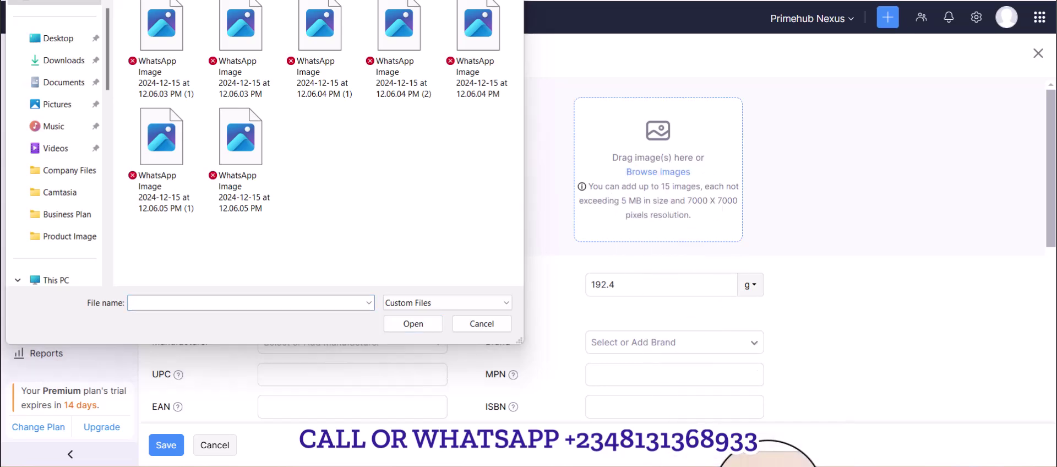
pyautogui.click(532, 98)
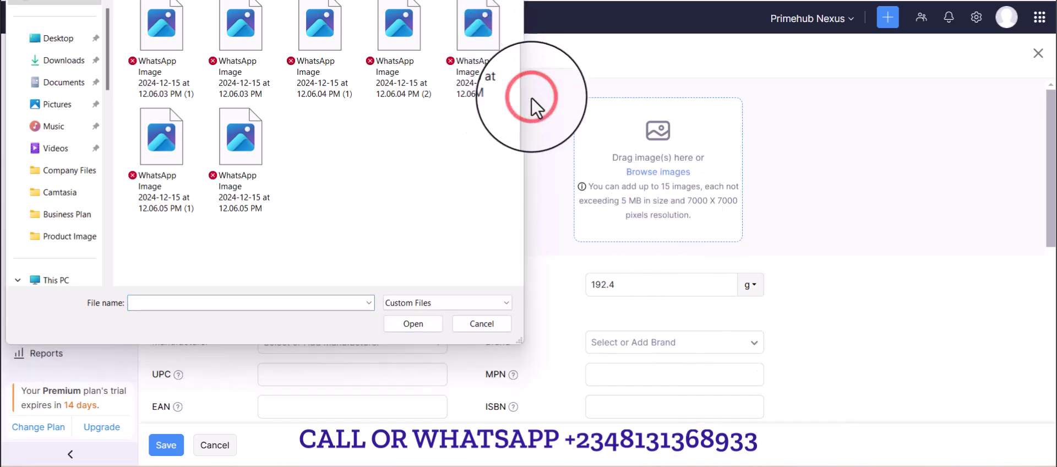
pyautogui.click(418, 116)
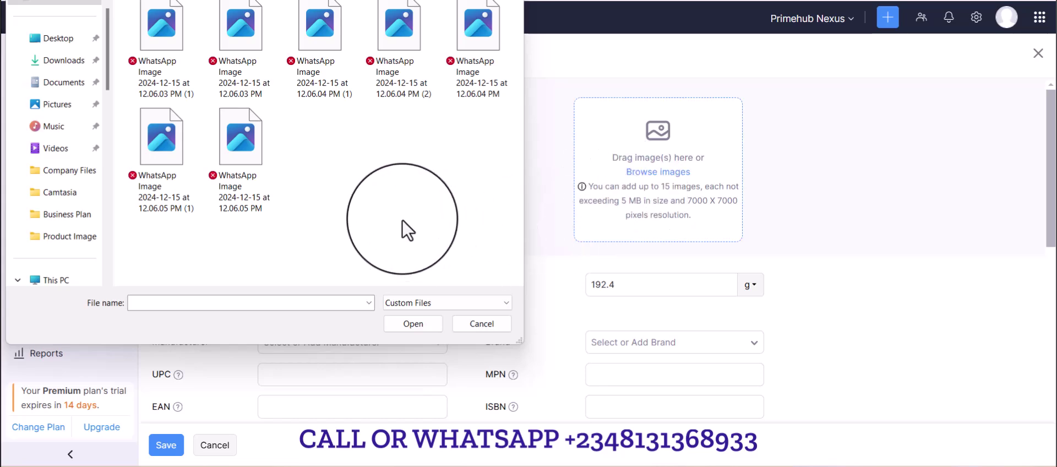
pyautogui.moveTo(163, 239); pyautogui.dragTo(476, 26)
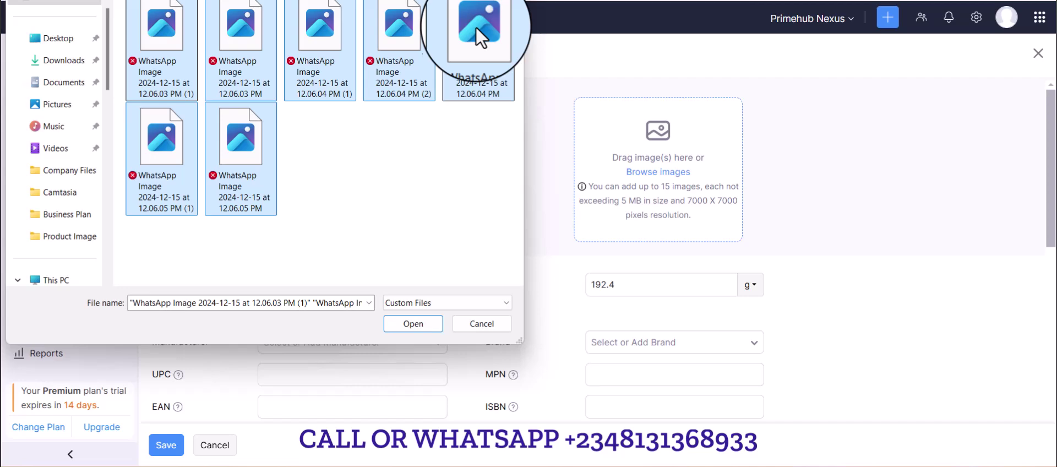
pyautogui.click(413, 324)
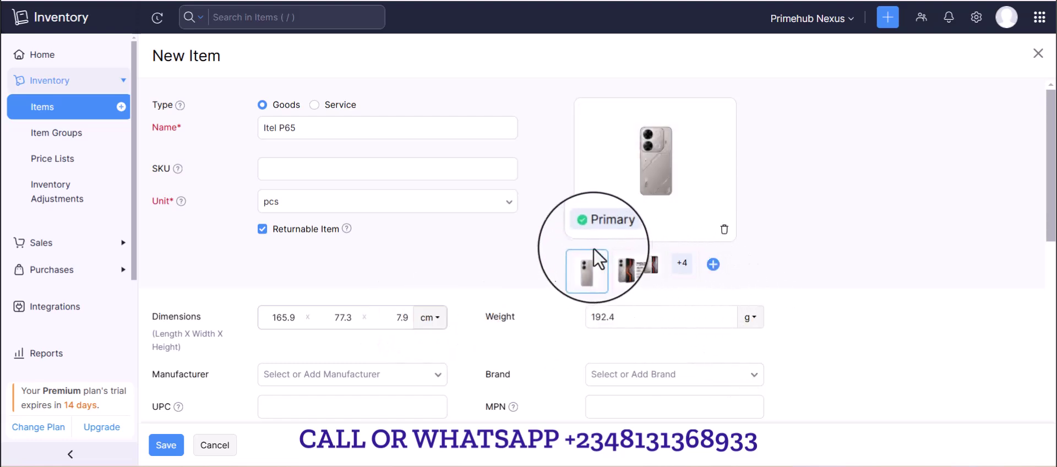
# Preview the first three product images and make the one showing the phone beside its P65 specifications the primary image.
pyautogui.click(626, 265)
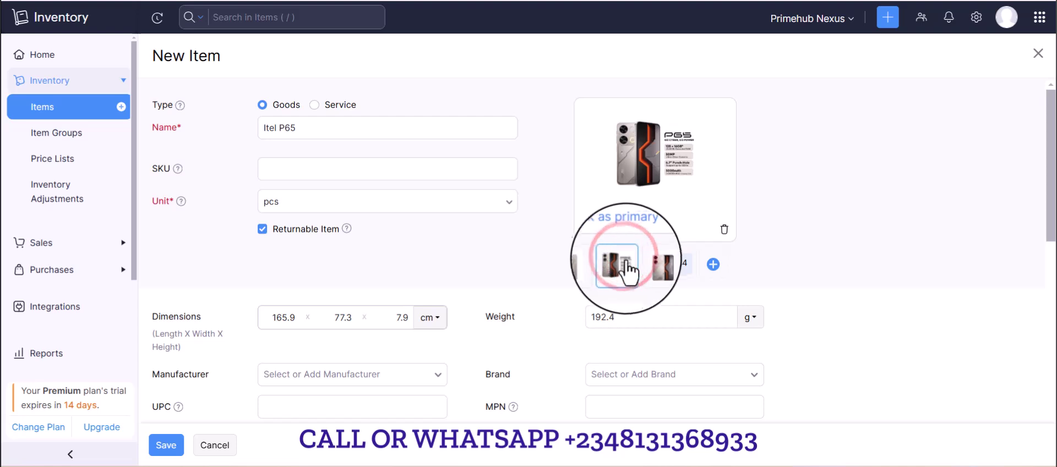
pyautogui.click(658, 266)
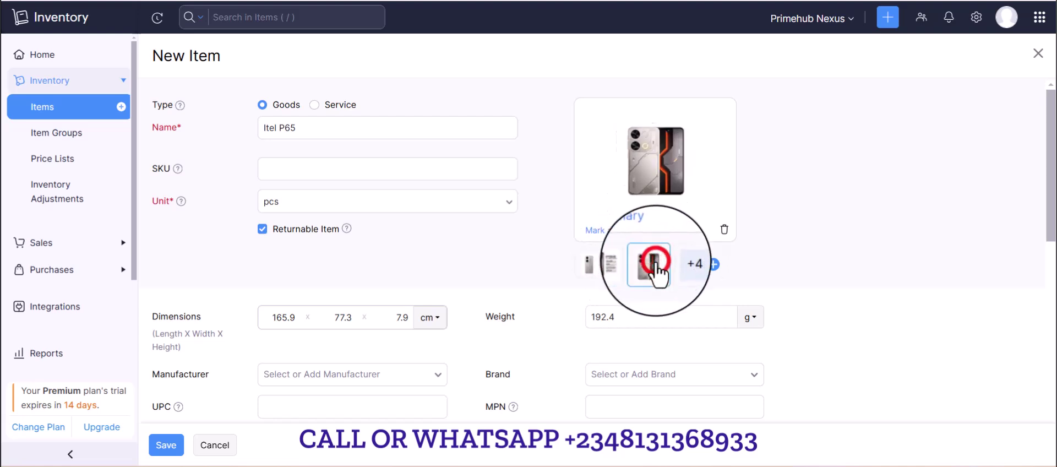
pyautogui.click(585, 267)
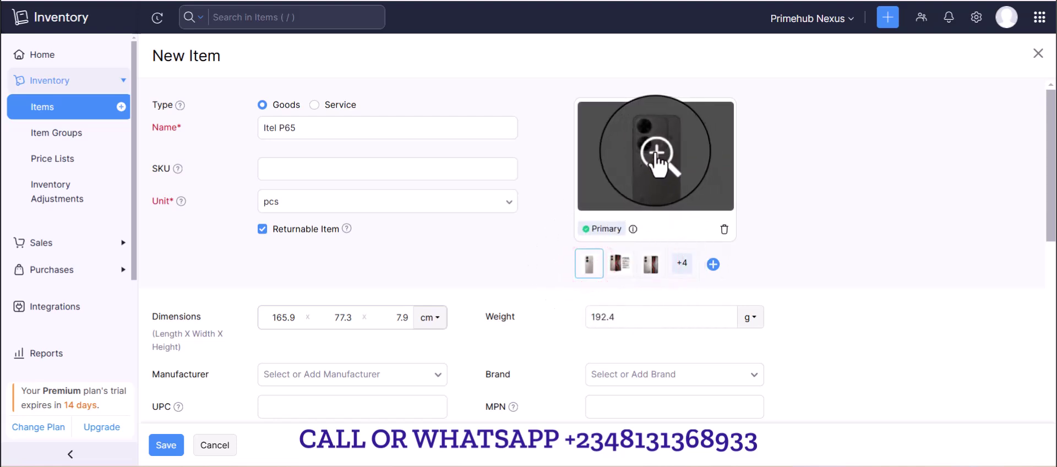
pyautogui.click(623, 264)
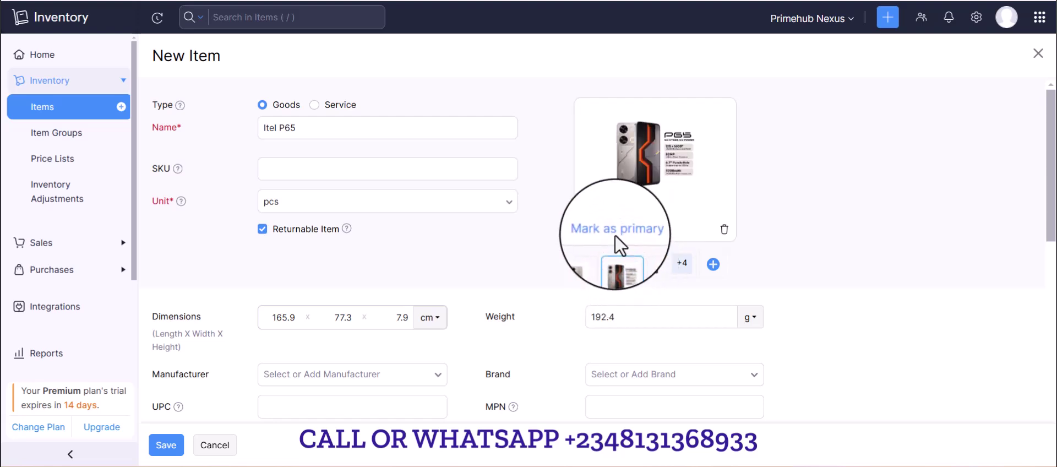
pyautogui.click(616, 236)
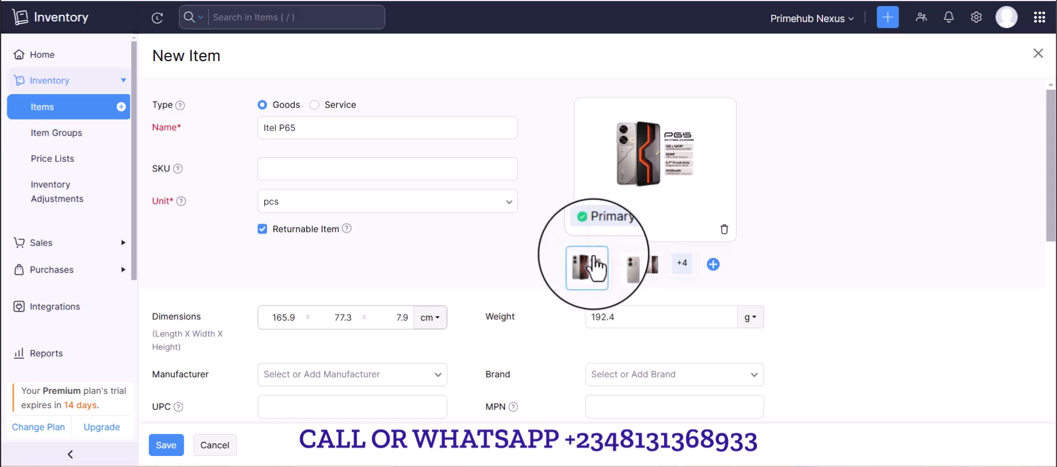
# Look through the remaining product images in the enlarged viewer and close it.
pyautogui.click(628, 267)
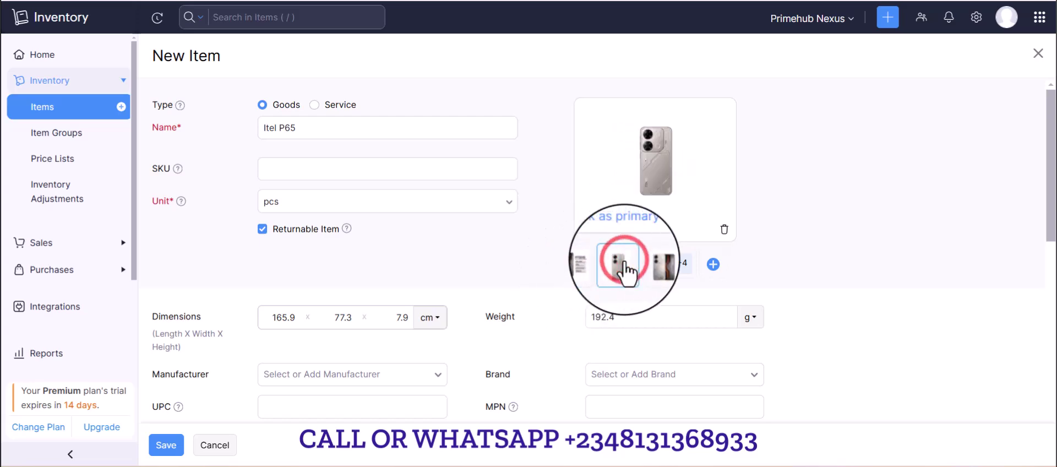
pyautogui.click(681, 267)
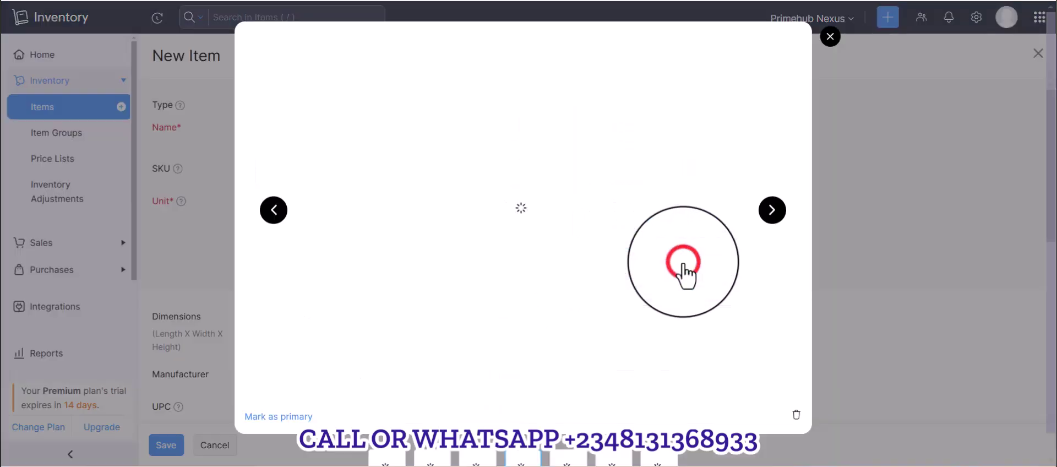
pyautogui.click(771, 215)
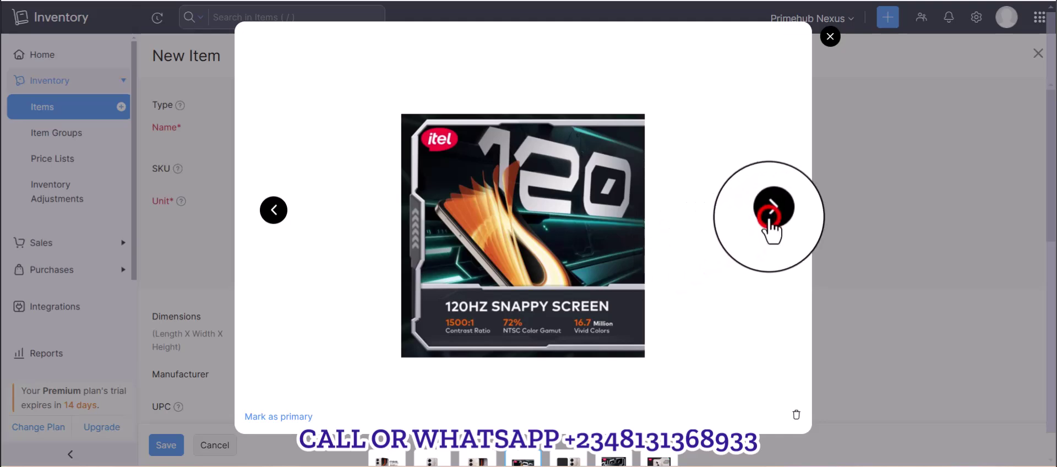
pyautogui.click(772, 216)
pyautogui.click(772, 217)
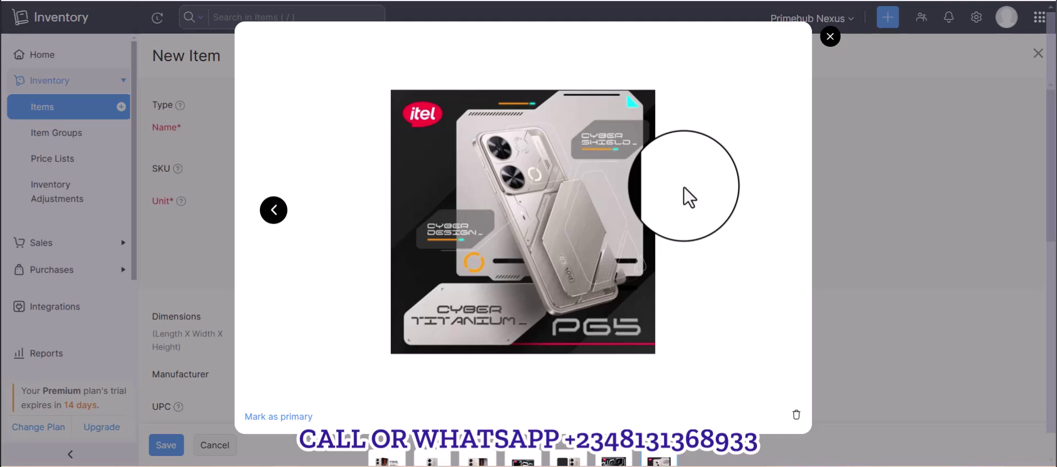
pyautogui.click(830, 28)
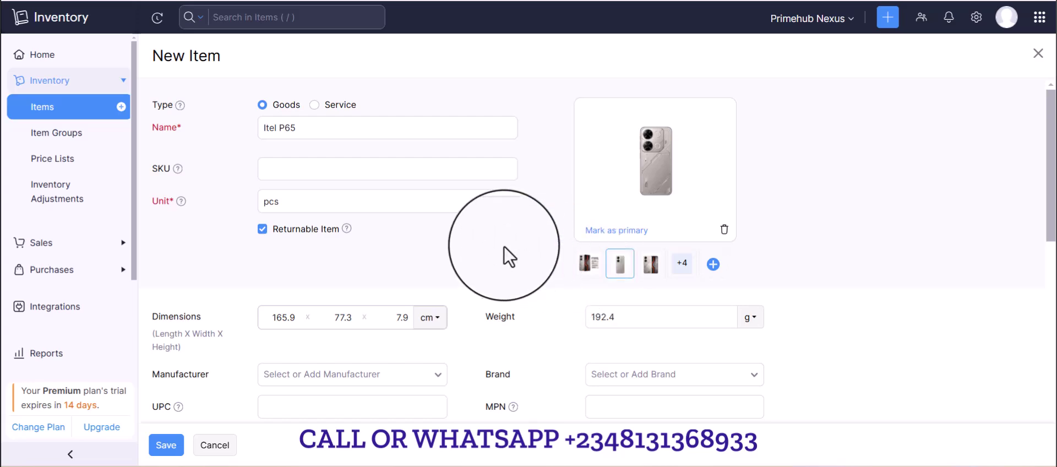
pyautogui.scroll(-3, 505, 248)
pyautogui.scroll(-2, 505, 247)
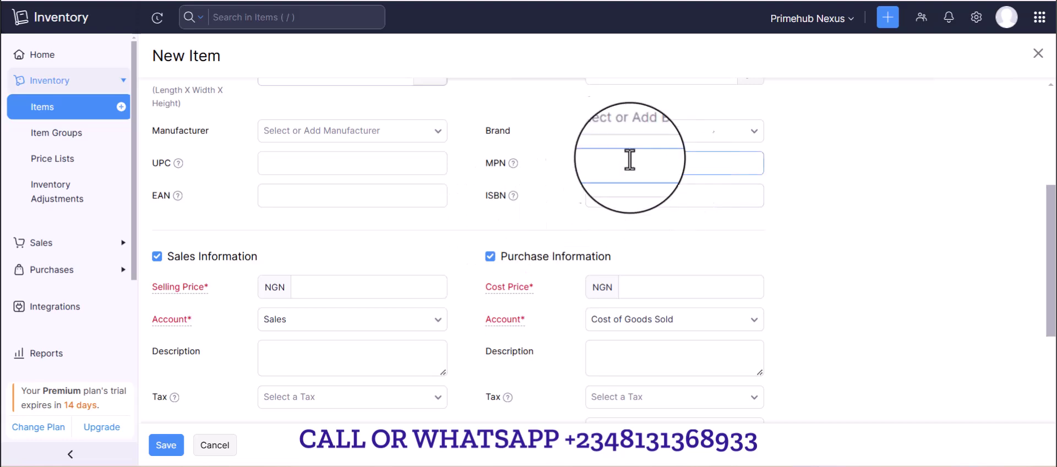
pyautogui.click(436, 131)
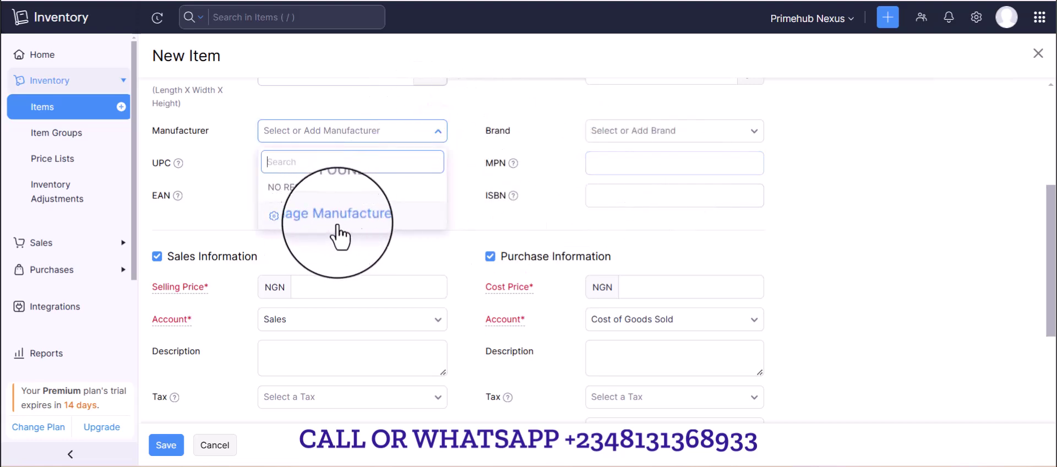
pyautogui.click(367, 211)
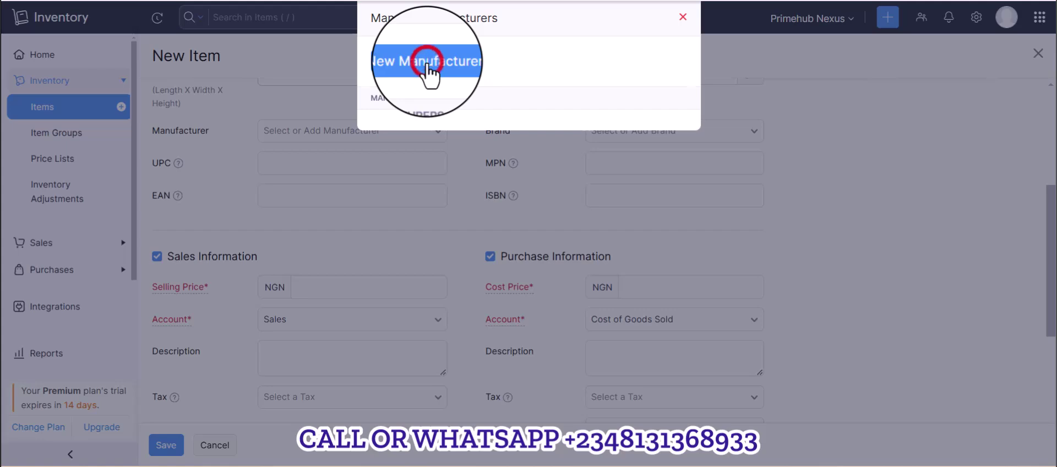
pyautogui.click(427, 62)
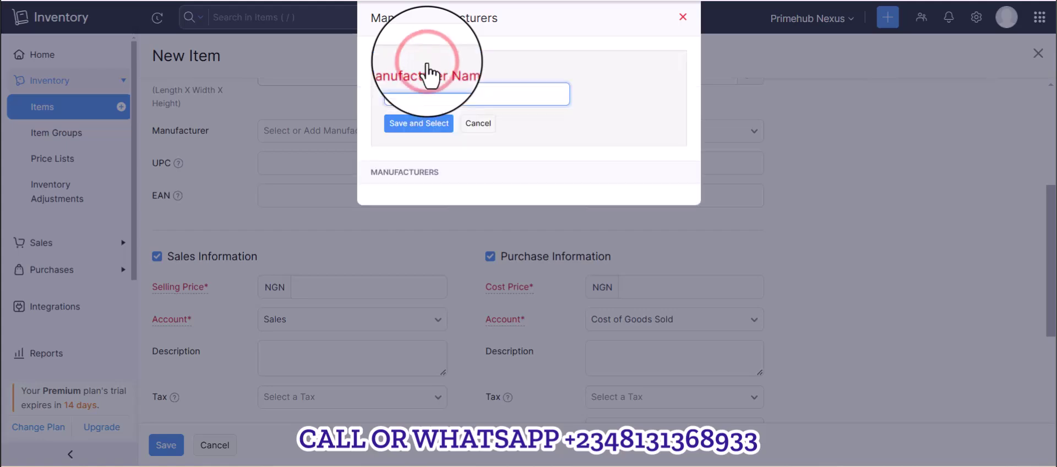
pyautogui.click(469, 131)
pyautogui.click(682, 17)
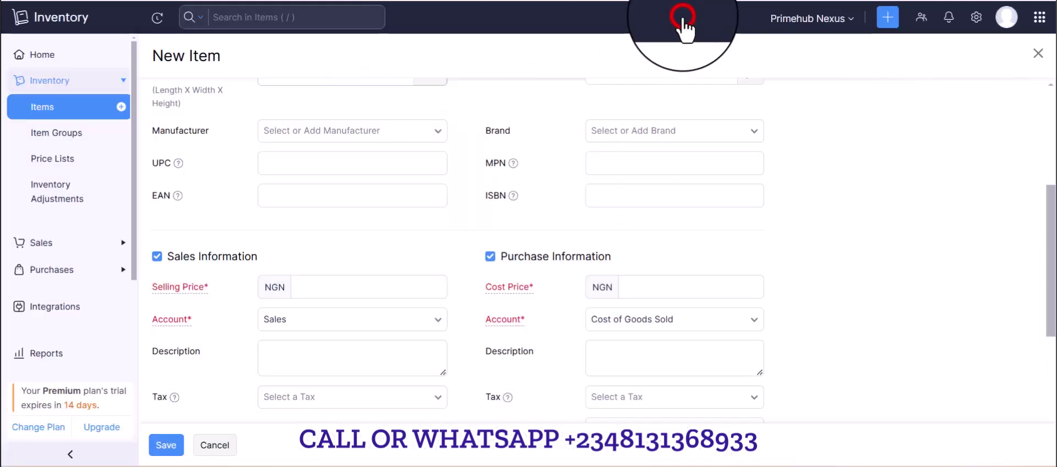
pyautogui.click(713, 282)
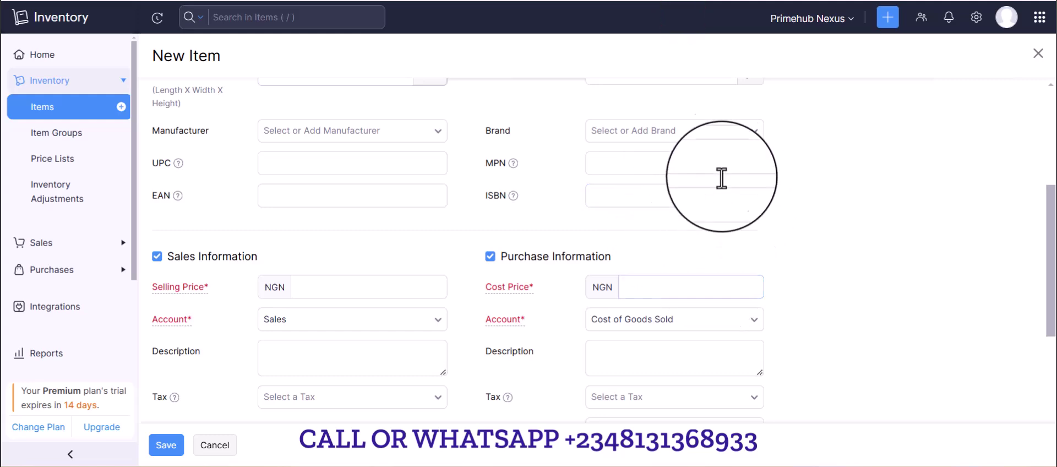
pyautogui.click(743, 131)
pyautogui.click(635, 221)
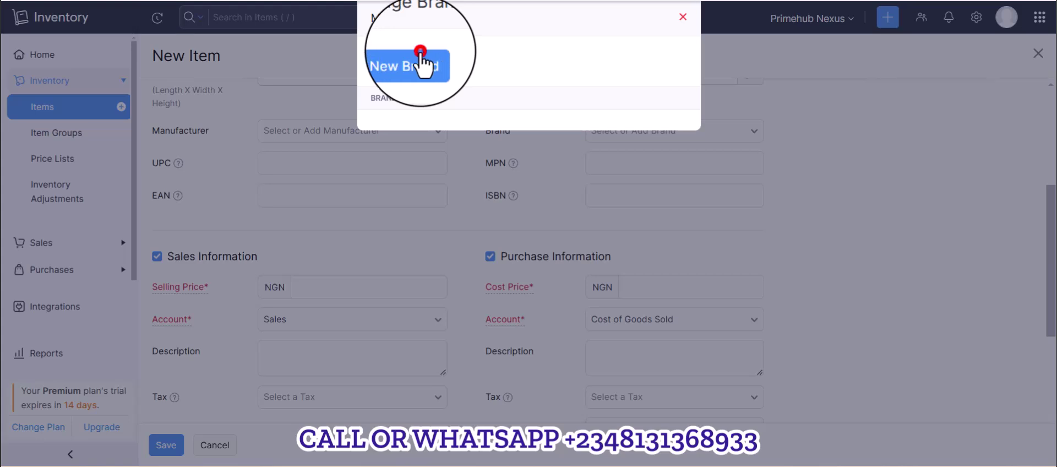
pyautogui.click(421, 54)
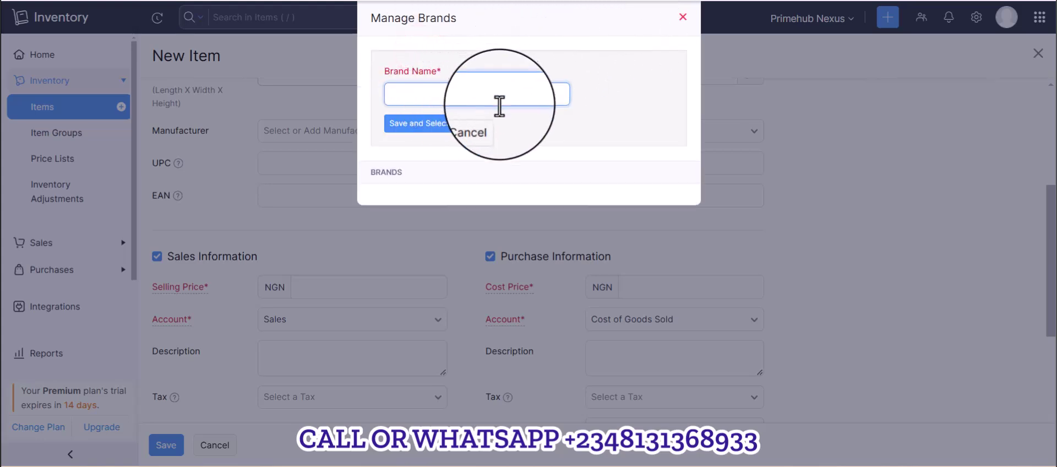
pyautogui.click(484, 132)
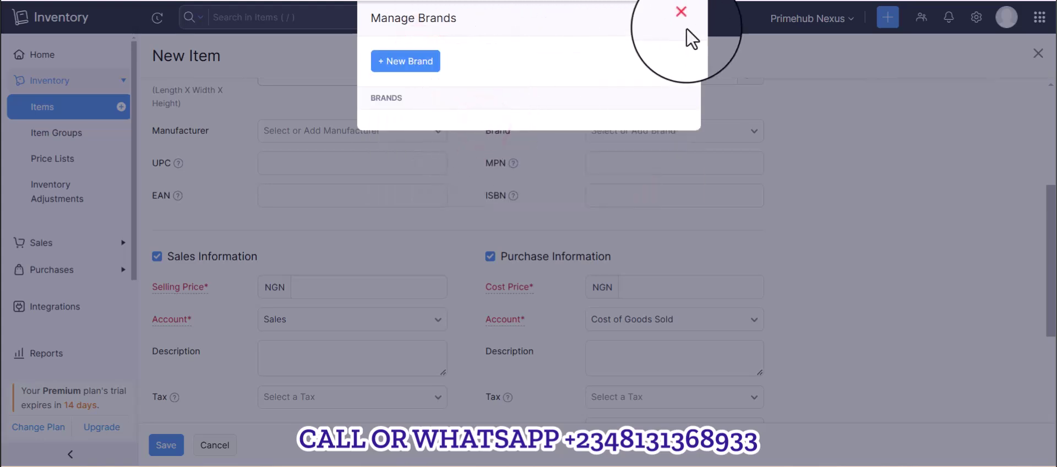
pyautogui.click(681, 18)
pyautogui.click(389, 197)
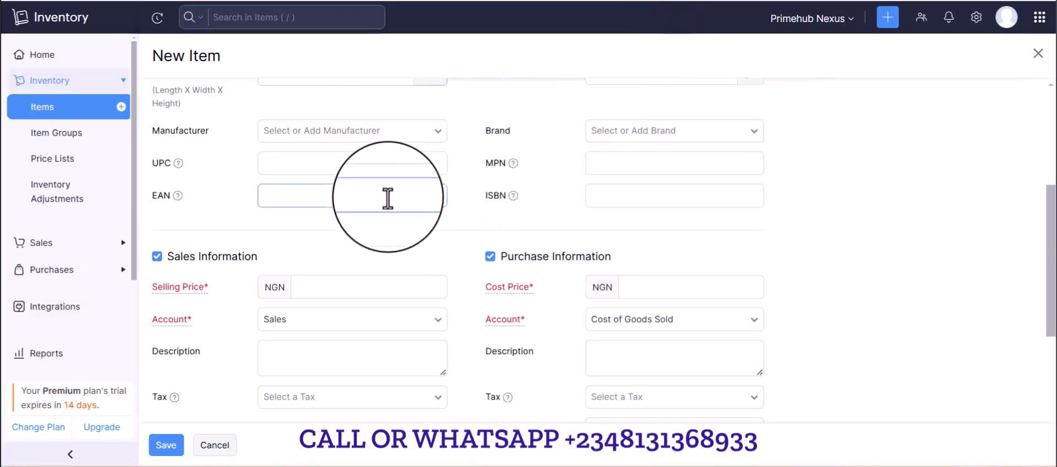
# Set the selling price to NGN 150000 and keep Sales as the sales account.
pyautogui.scroll(-1, 388, 198)
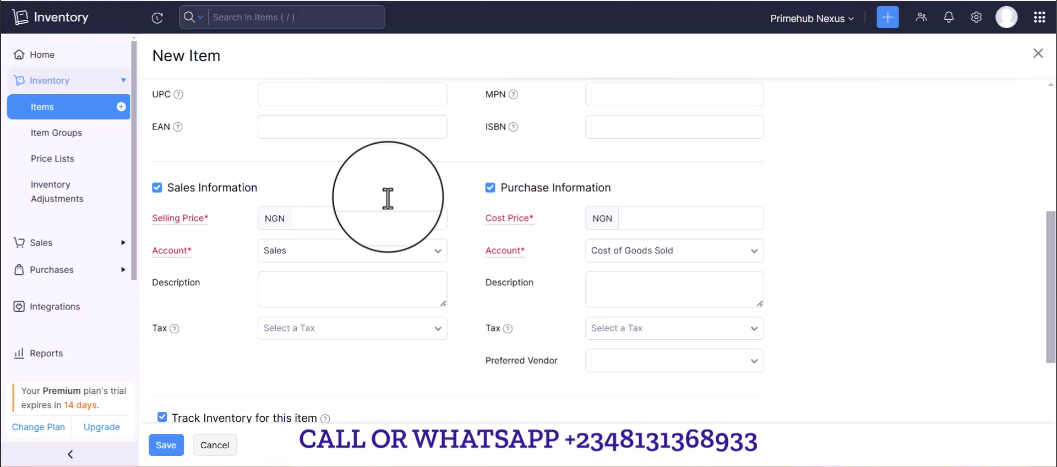
pyautogui.scroll(-1, 389, 198)
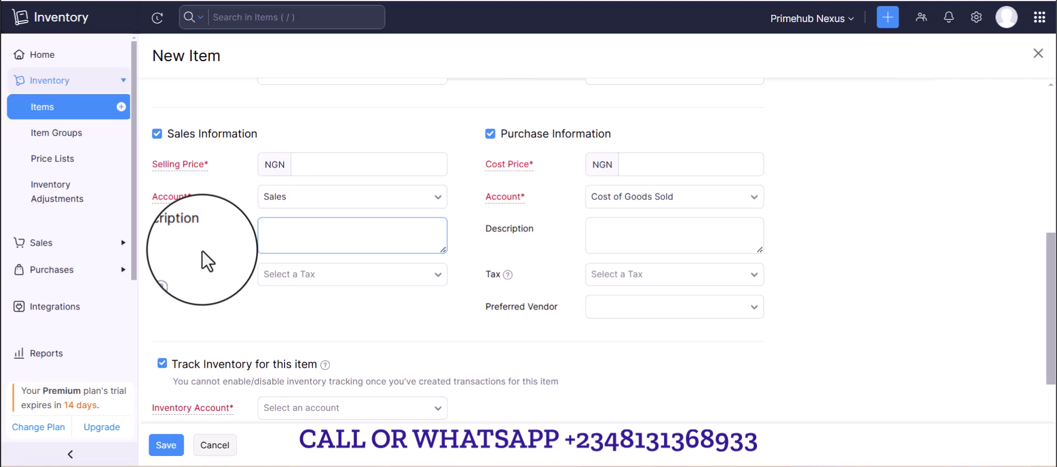
pyautogui.click(329, 165)
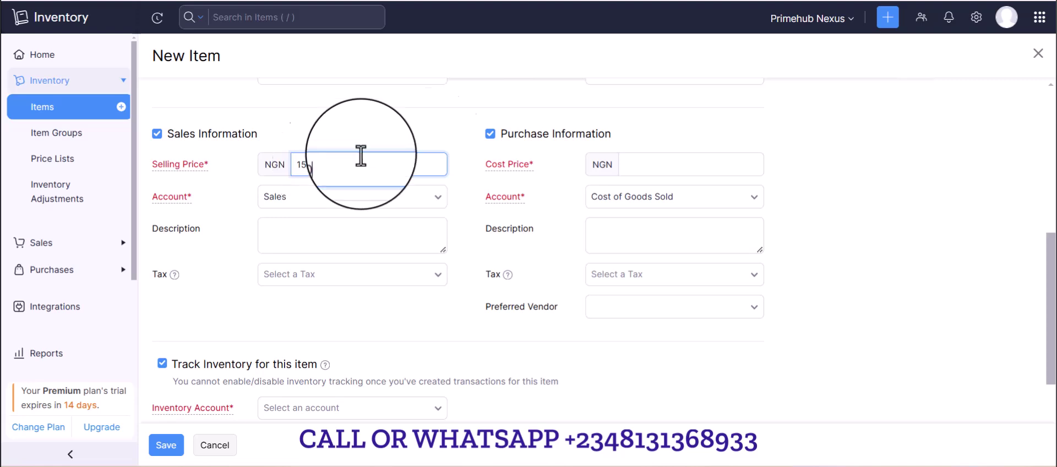
pyautogui.click(399, 195)
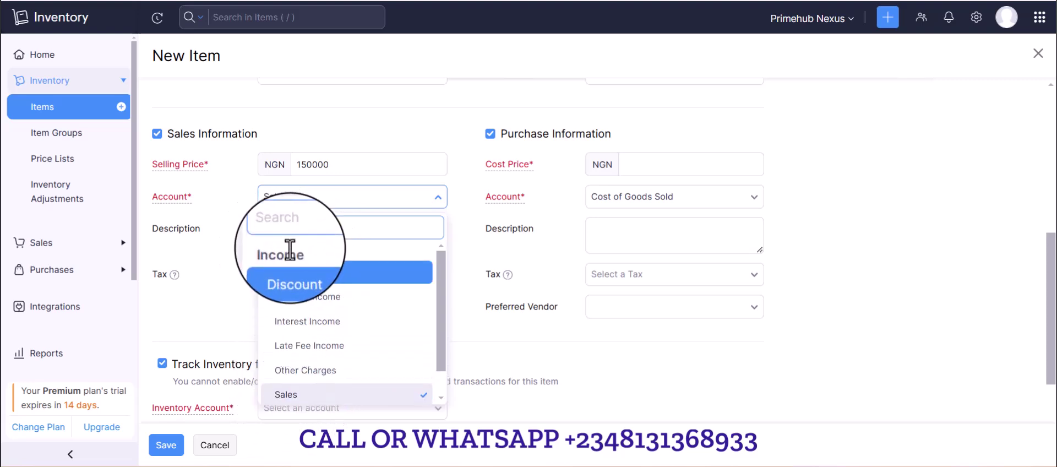
pyautogui.click(351, 392)
# Enter "4gb Ram/128gb ROM" as the description in the sales information.
pyautogui.click(370, 243)
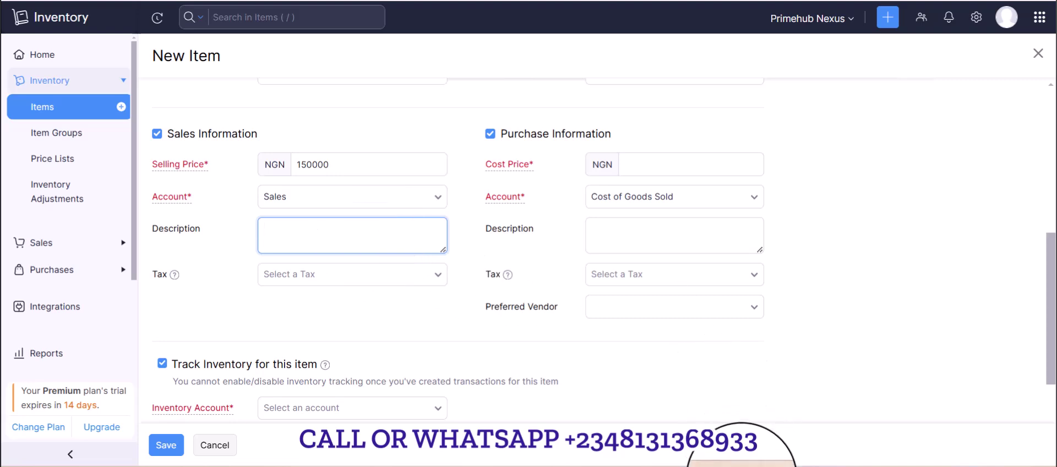
pyautogui.click(518, 110)
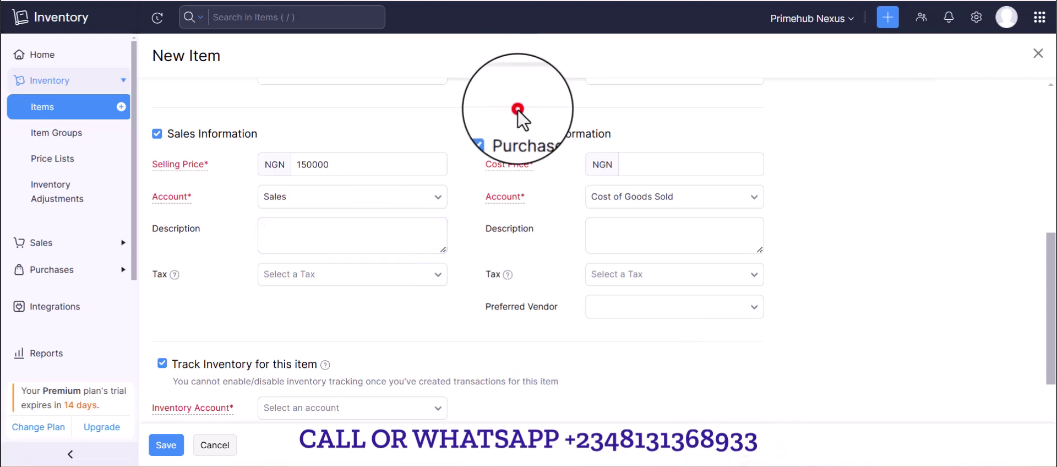
pyautogui.click(422, 96)
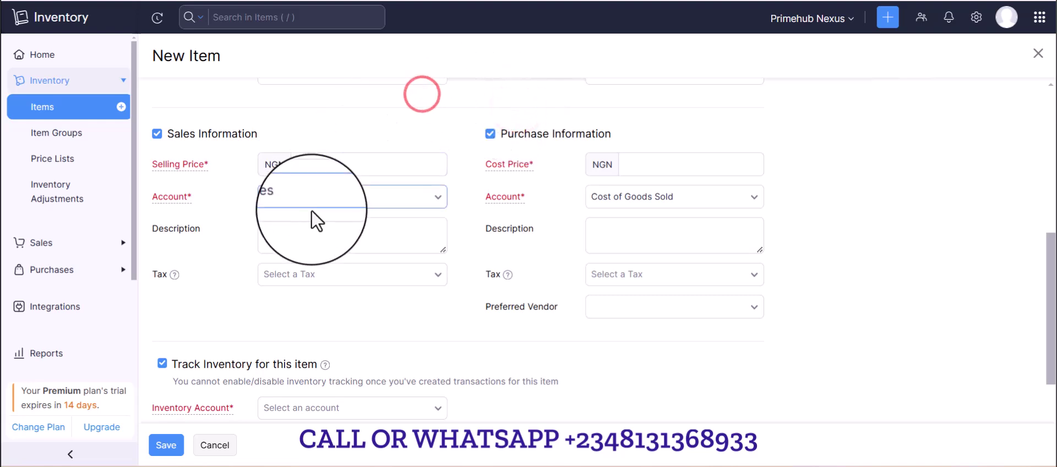
pyautogui.click(329, 223)
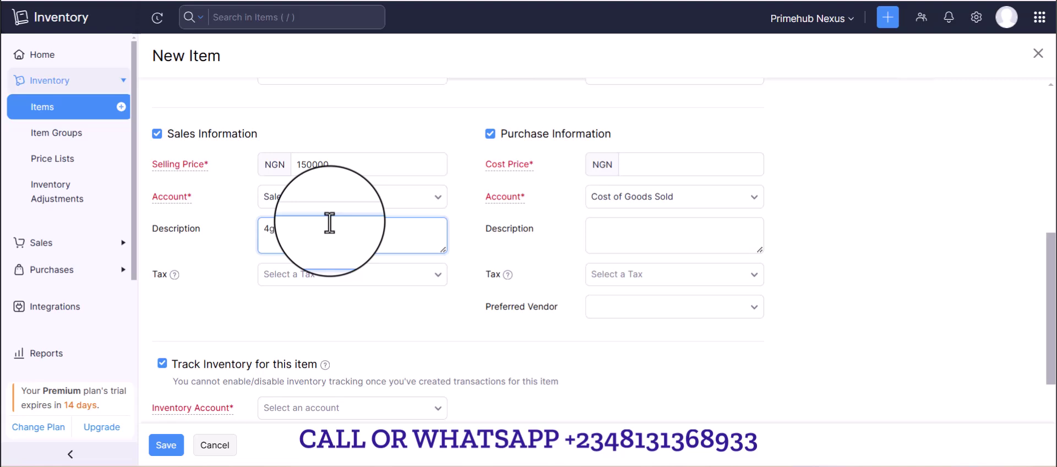
pyautogui.write('m/')
pyautogui.write('128gb-ROM')
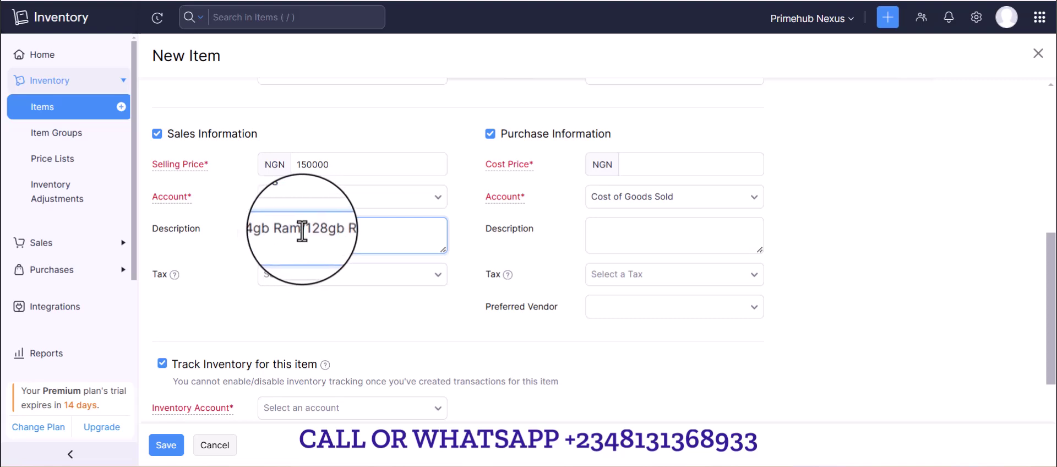
# Complete the sales description so it reads "4gb RAM/128gb ROM Android 14 - Titanium".
pyautogui.press('BackSpace')
pyautogui.press('BackSpace')
pyautogui.write('AM')
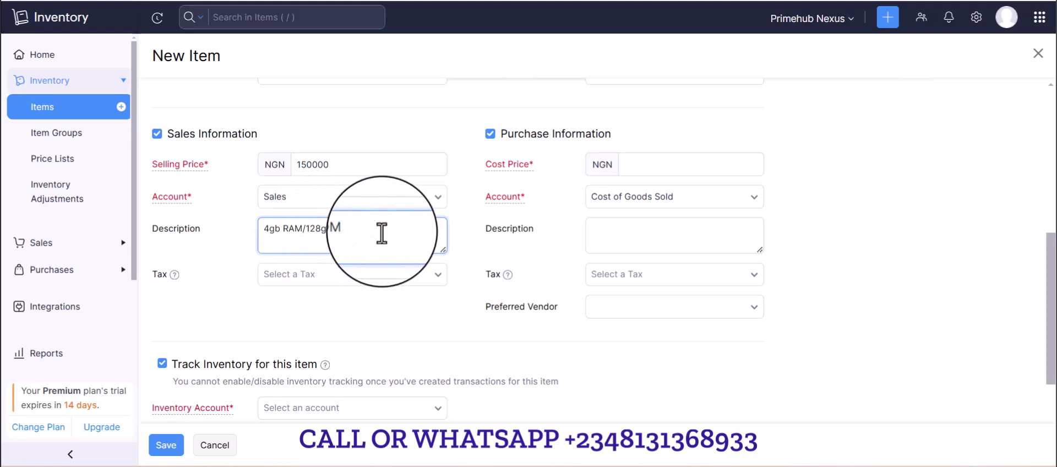
pyautogui.write('Android 14 - Titanium')
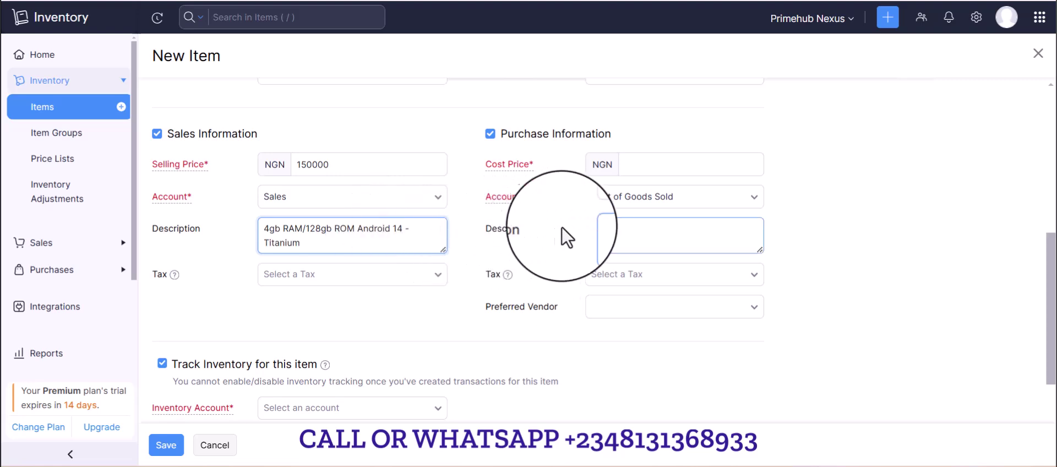
# Copy the full sales description into the description of the purchase information.
pyautogui.click(611, 228)
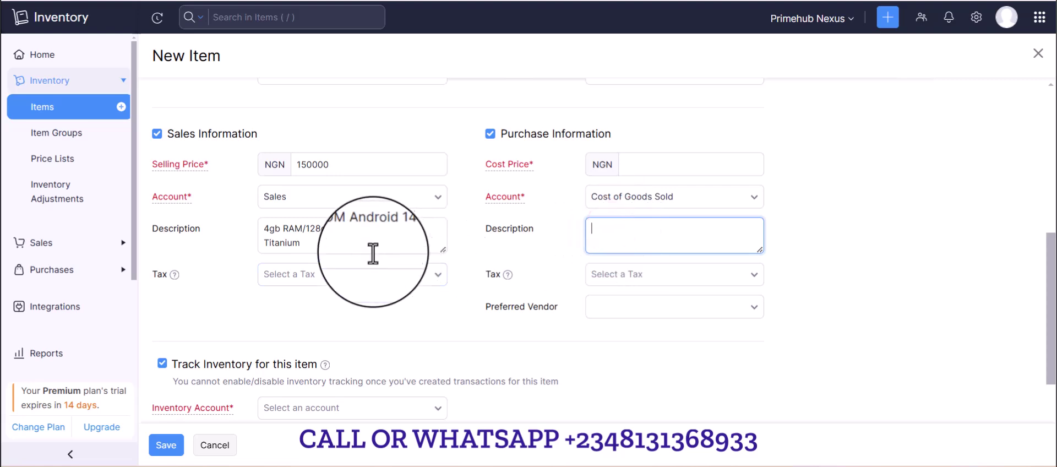
pyautogui.moveTo(358, 245); pyautogui.dragTo(250, 232)
pyautogui.hotkey('ctrl', 'c')
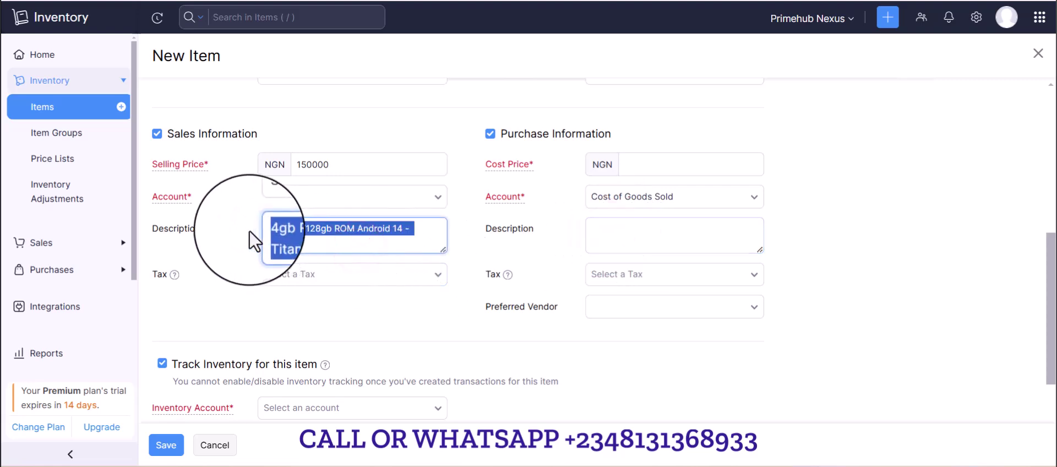
pyautogui.click(670, 235)
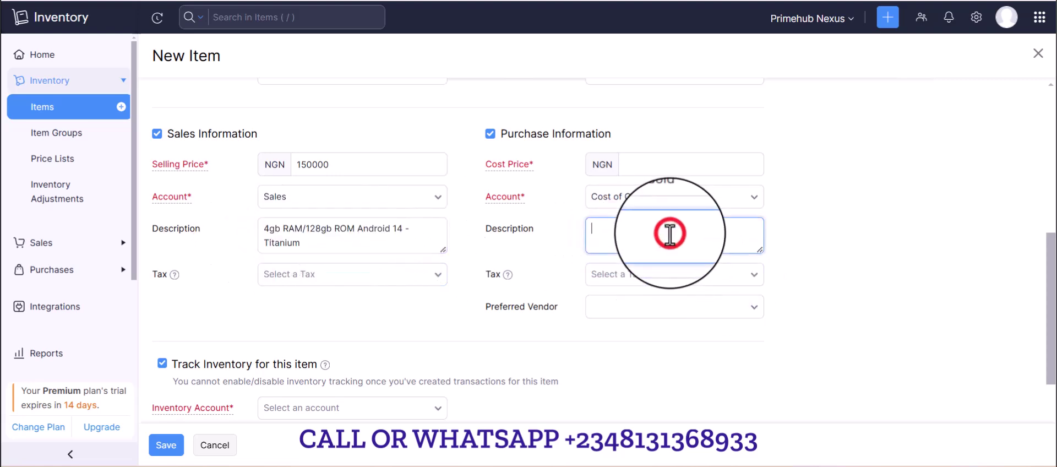
pyautogui.hotkey('ctrl', 'v')
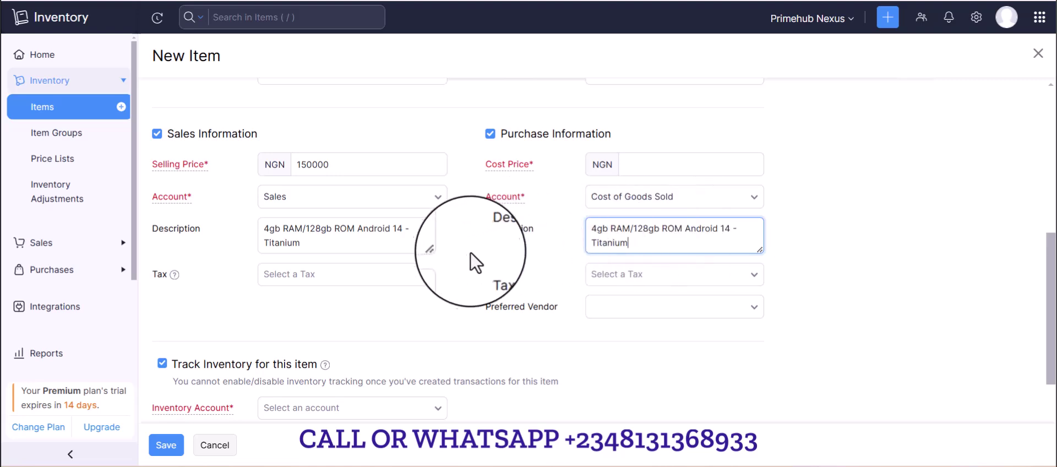
# Check the available sales and purchase tax options, try to open the settings, and stay on the unsaved item form.
pyautogui.click(439, 278)
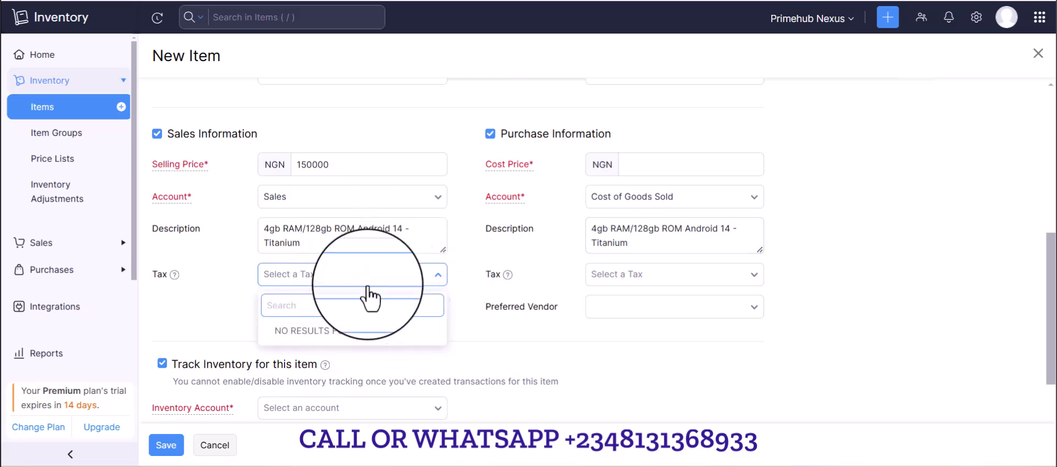
pyautogui.click(451, 286)
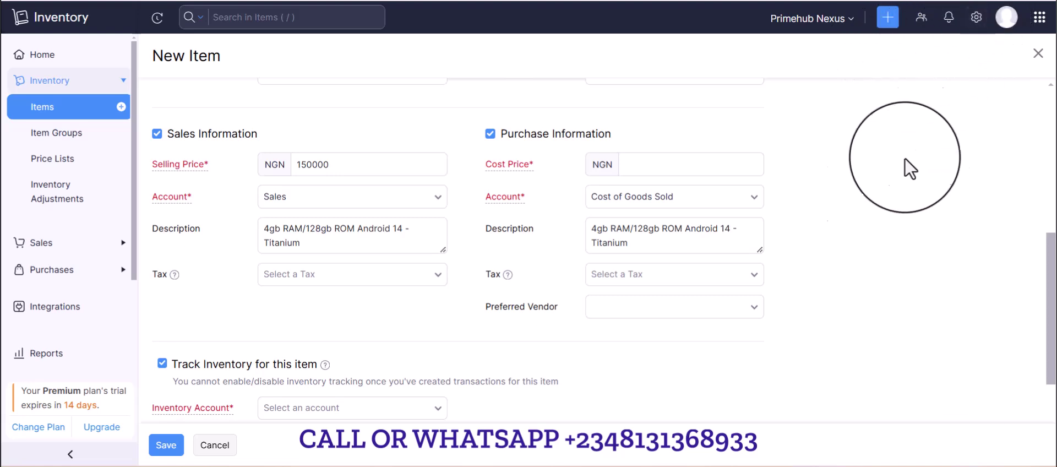
pyautogui.click(751, 275)
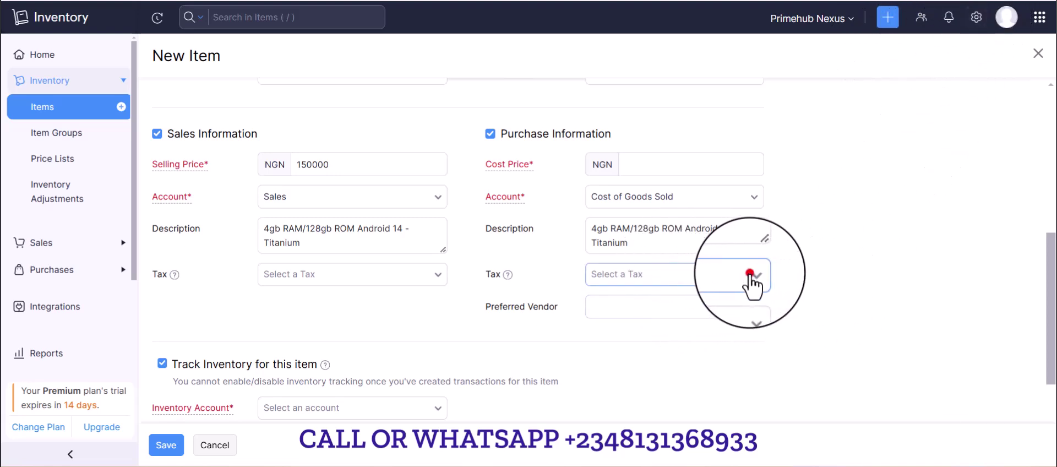
pyautogui.click(878, 183)
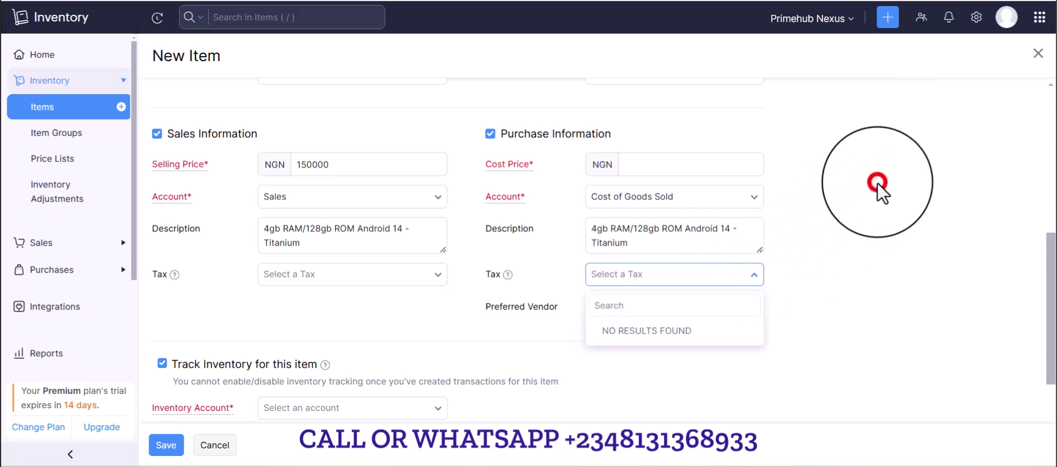
pyautogui.click(974, 15)
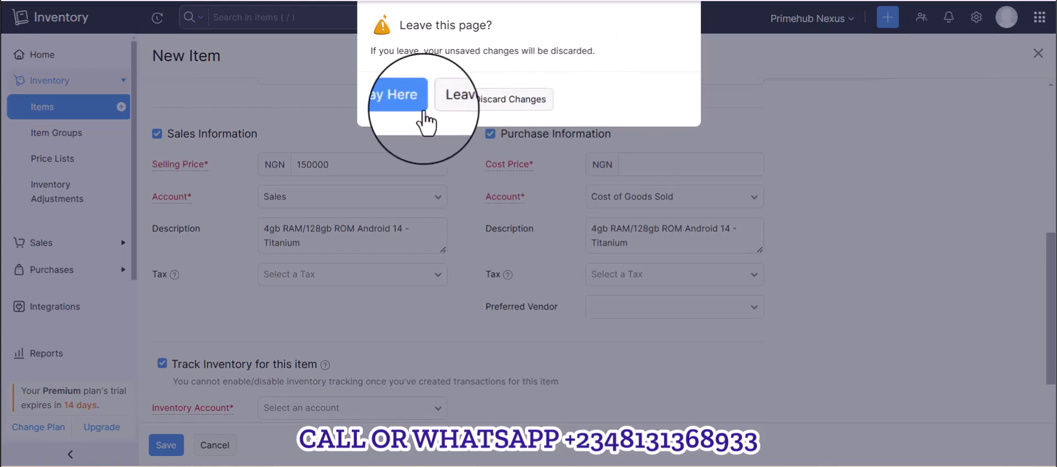
pyautogui.click(403, 102)
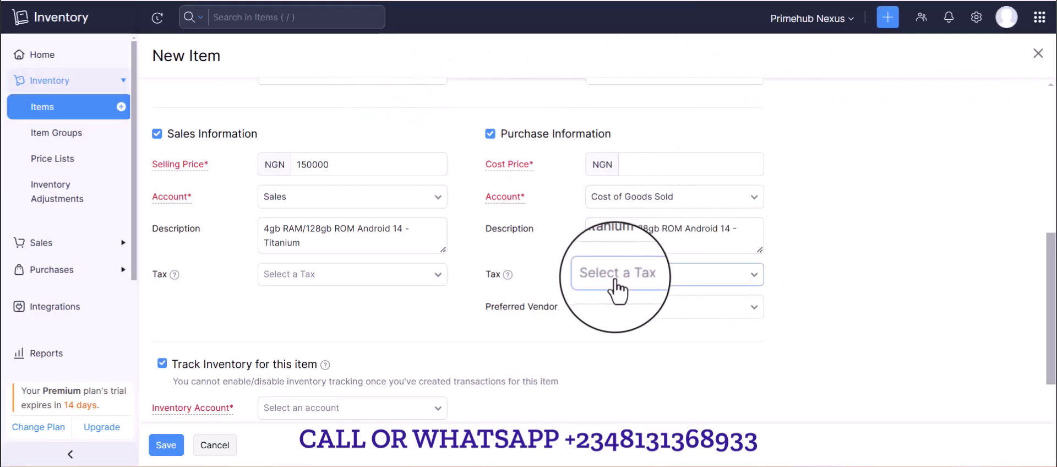
# Check which preferred vendors are available in the purchase information and leave the field empty.
pyautogui.click(755, 312)
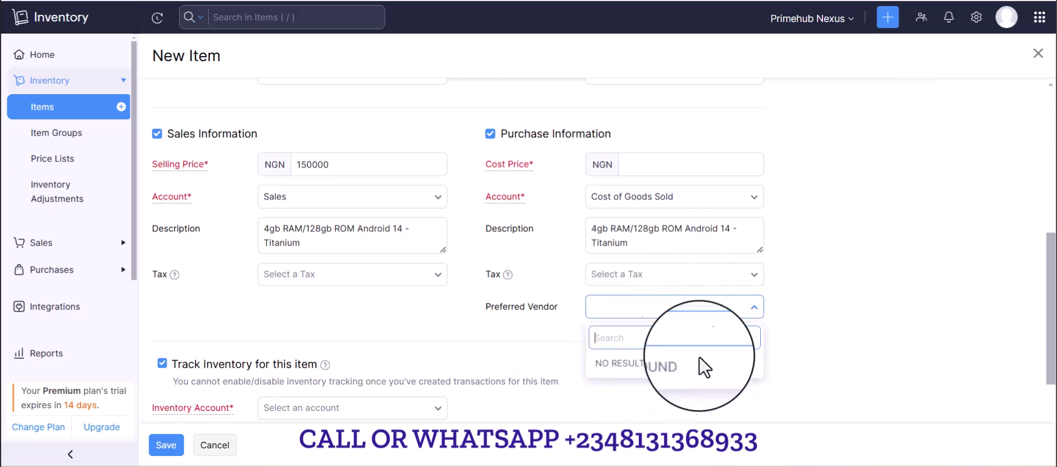
pyautogui.click(799, 328)
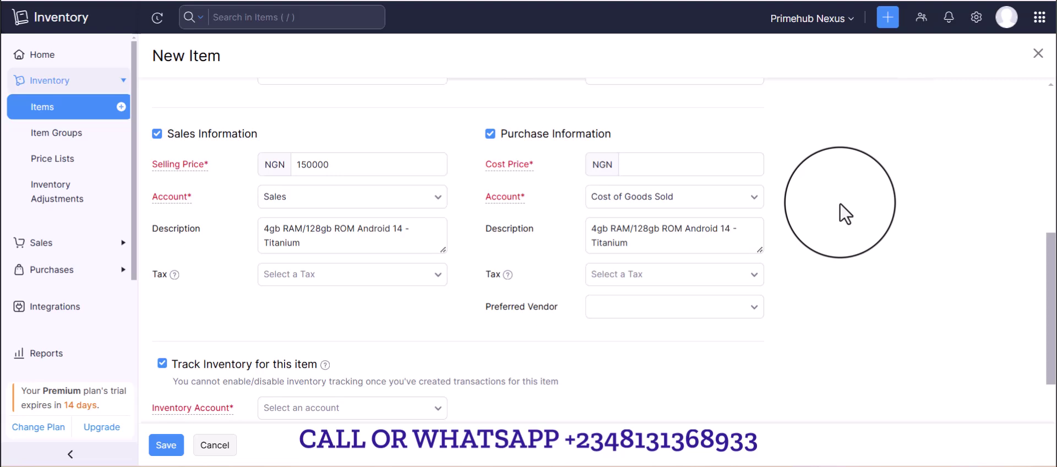
# Choose Inventory Asset as the inventory account for tracking this item.
pyautogui.scroll(-3, 840, 204)
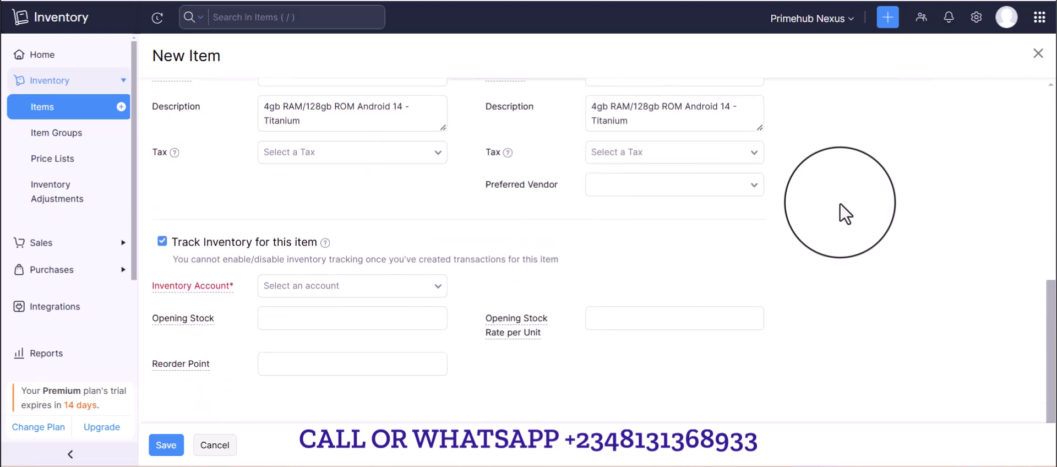
pyautogui.scroll(-1, 840, 204)
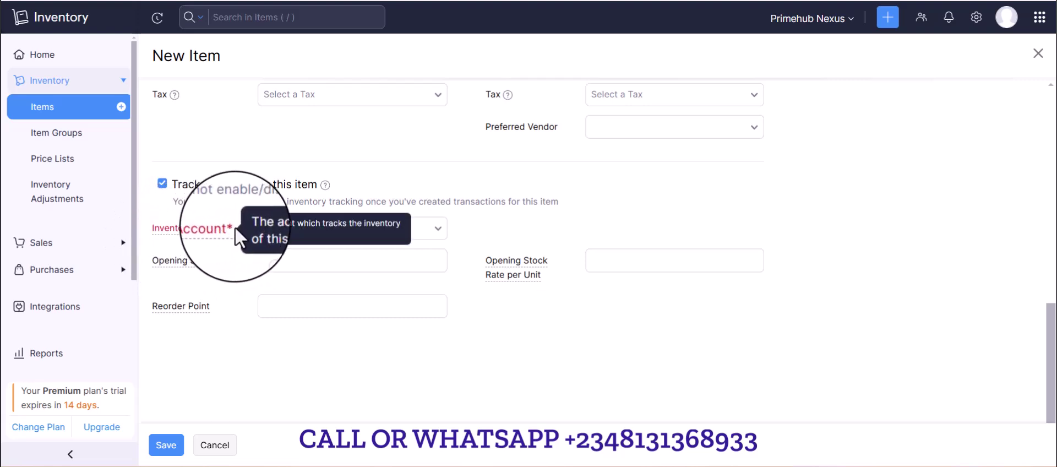
pyautogui.click(390, 262)
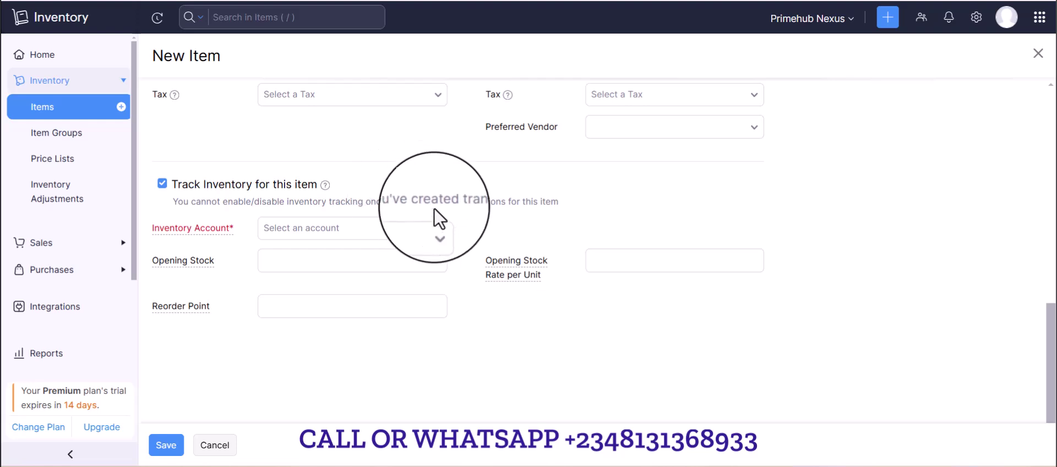
pyautogui.click(439, 232)
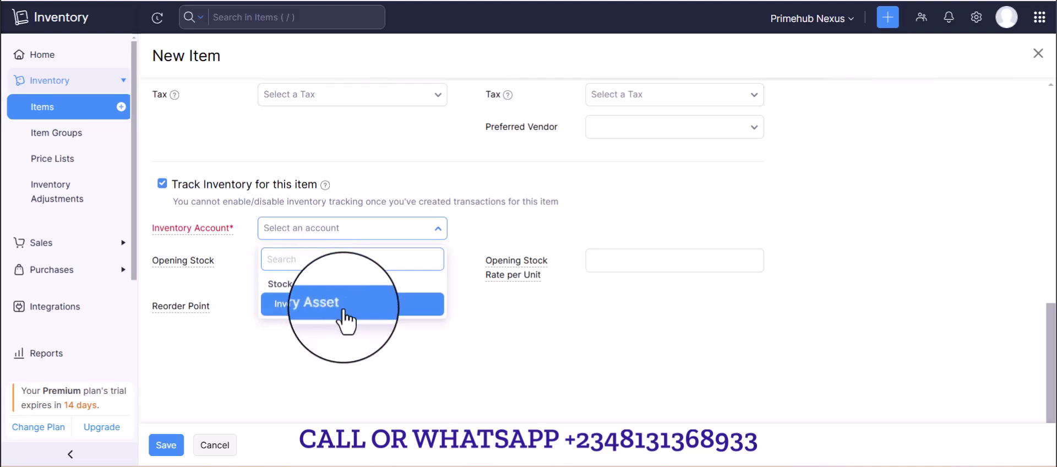
pyautogui.click(318, 306)
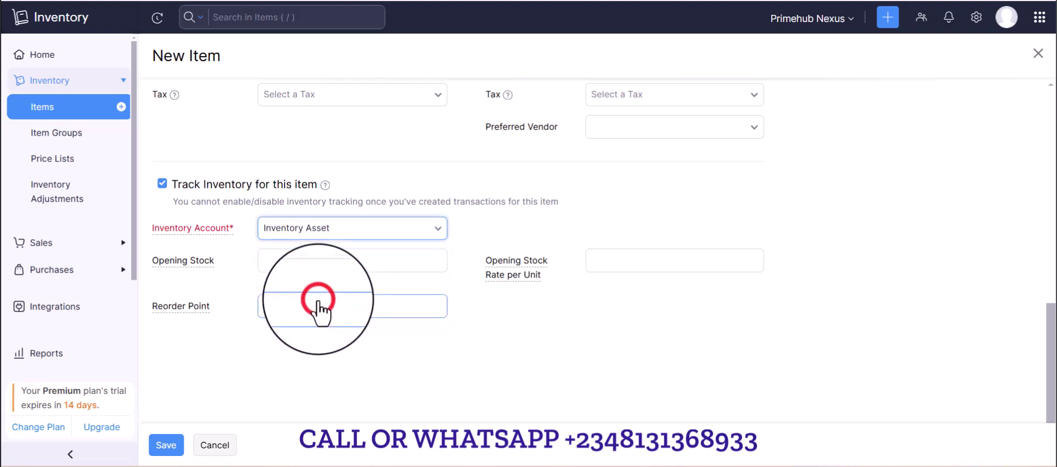
# Set the item's opening stock to 30 and its reorder point to 10.
pyautogui.click(341, 262)
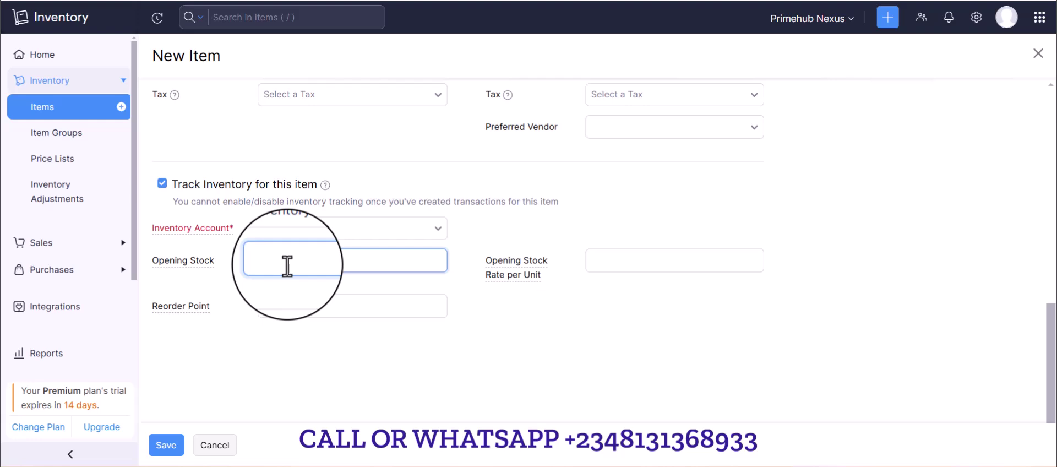
pyautogui.write('30')
pyautogui.click(296, 306)
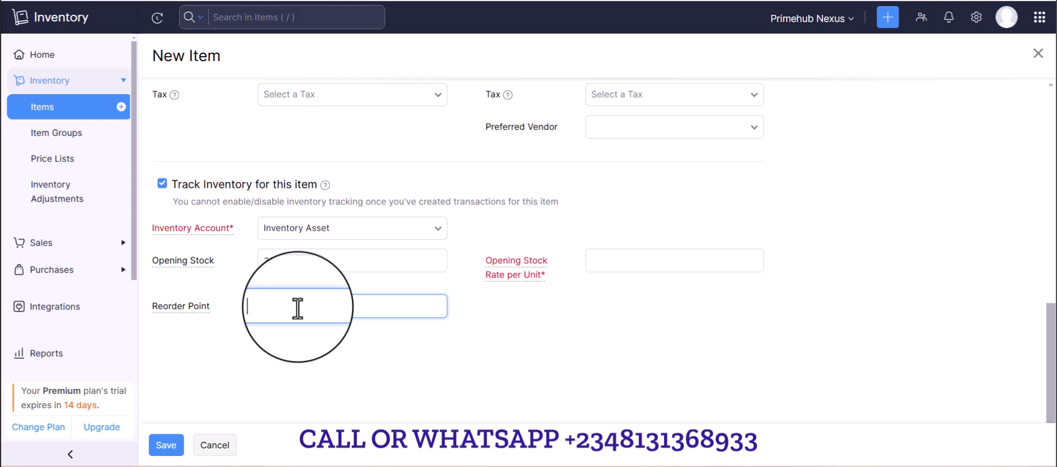
pyautogui.write('10')
# Set the cost price in the purchase information to NGN 120000.
pyautogui.click(639, 266)
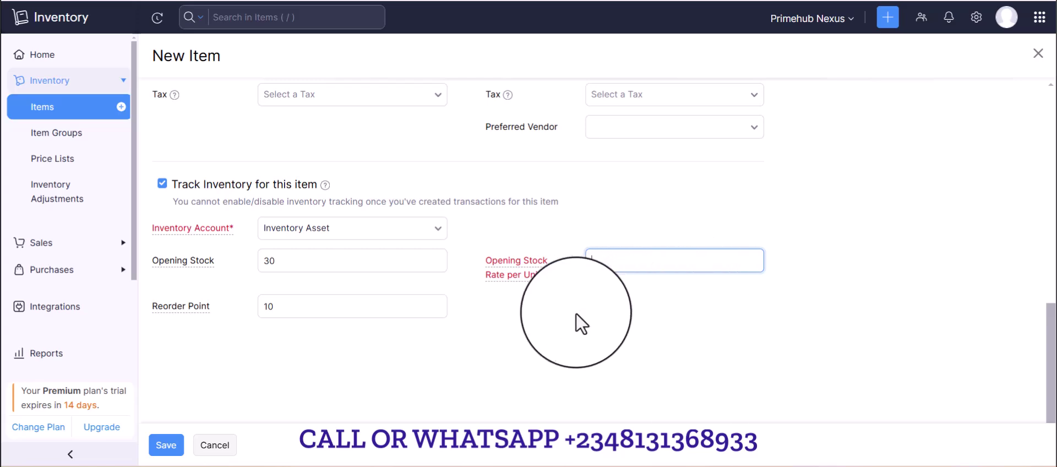
pyautogui.click(676, 262)
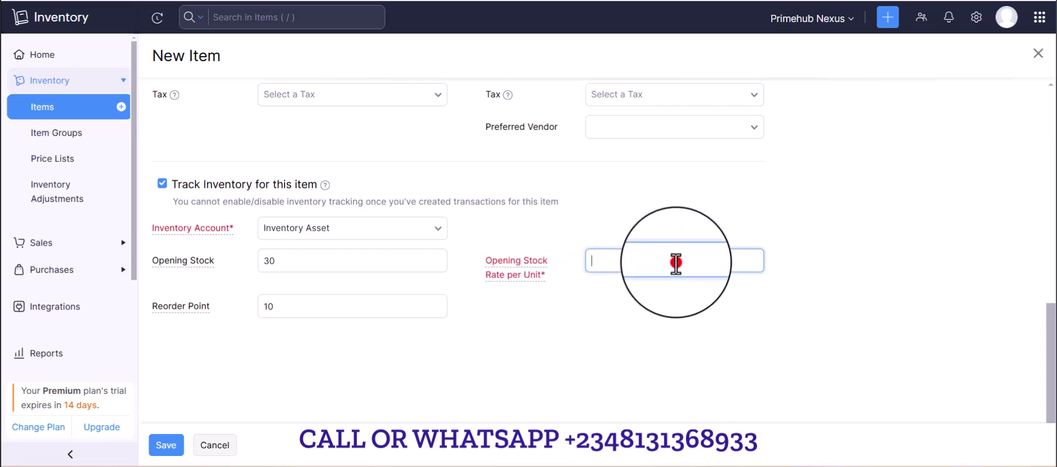
pyautogui.scroll(3, 676, 262)
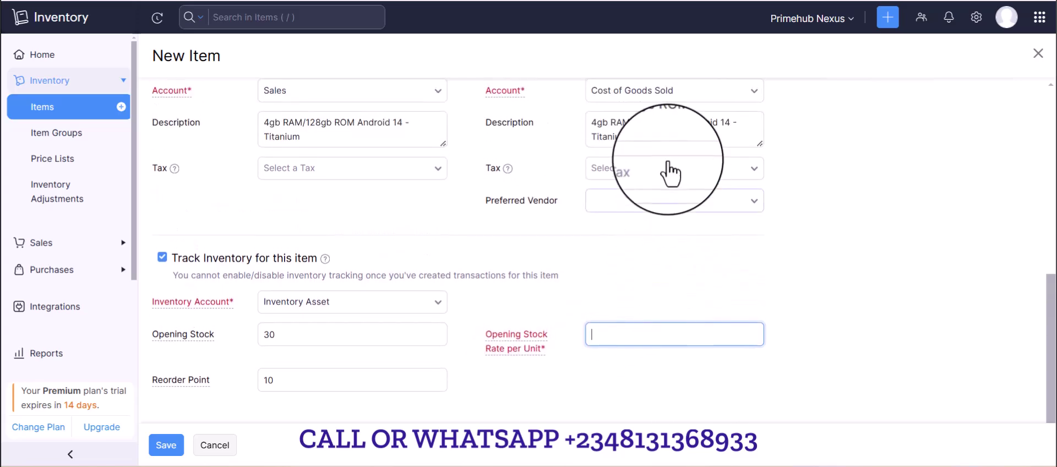
pyautogui.scroll(4, 668, 172)
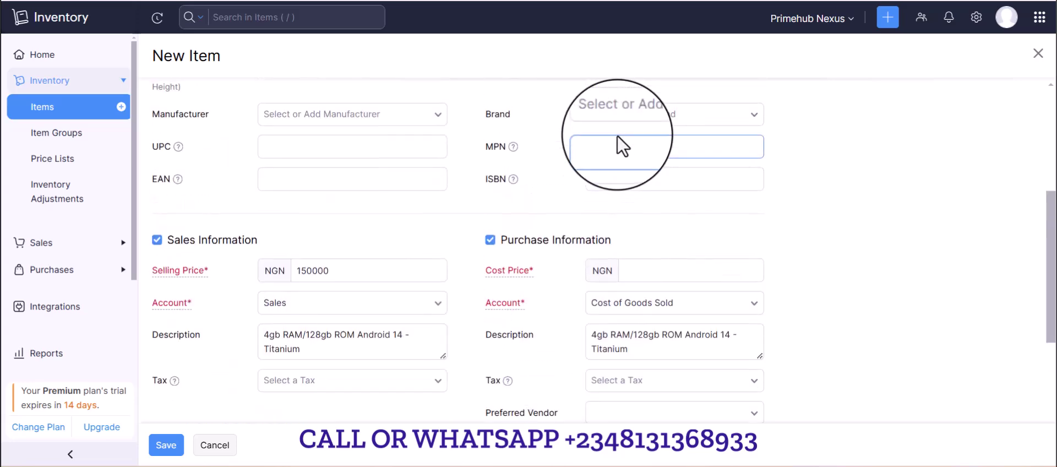
pyautogui.scroll(4, 618, 136)
pyautogui.scroll(-4, 618, 136)
pyautogui.click(687, 328)
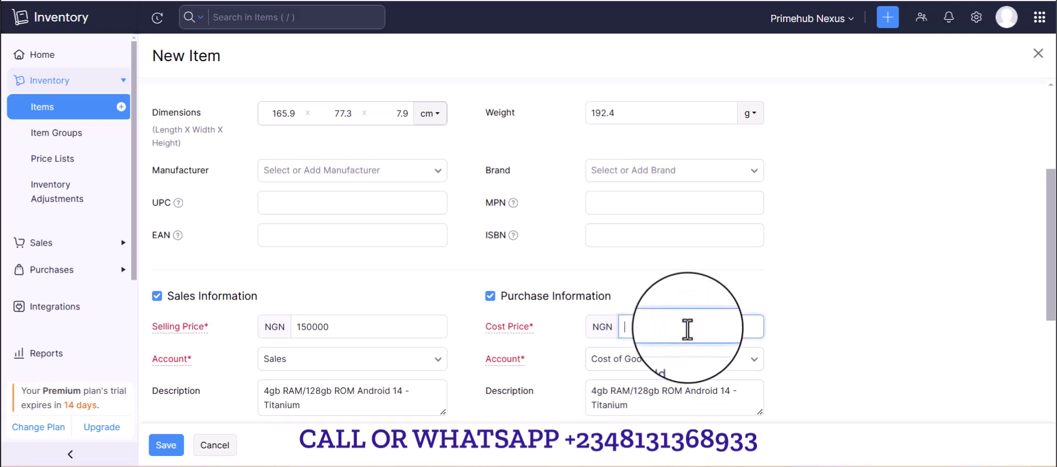
pyautogui.write('120000')
pyautogui.click(535, 113)
pyautogui.click(432, 113)
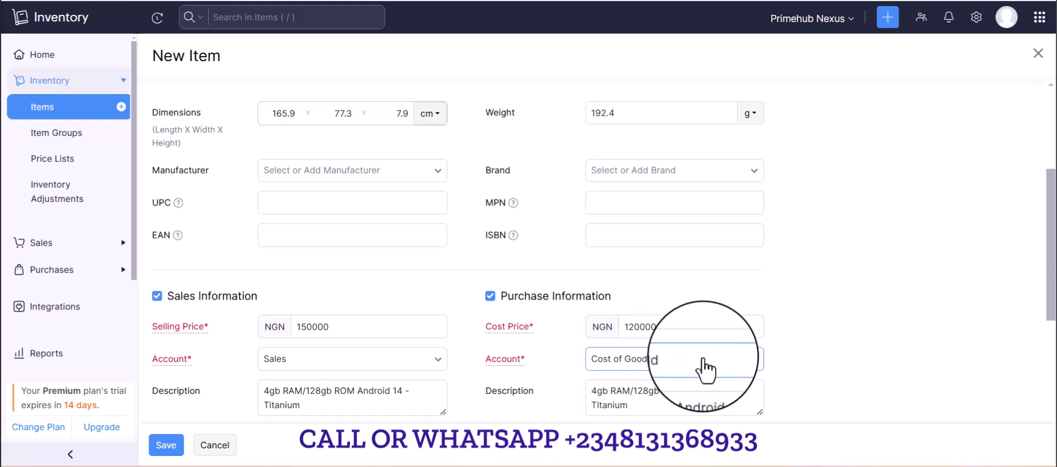
# Review the purchase account choices and keep Cost of Goods Sold selected.
pyautogui.scroll(-3, 707, 366)
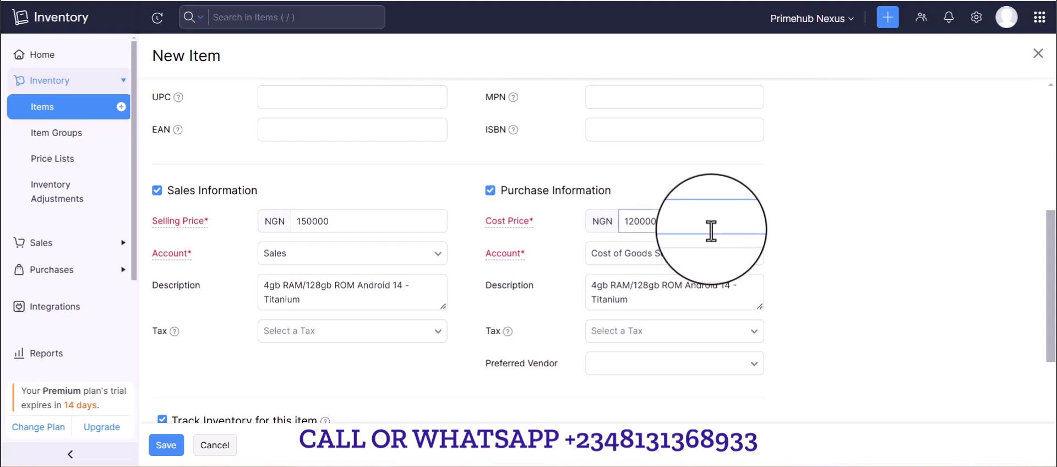
pyautogui.click(755, 253)
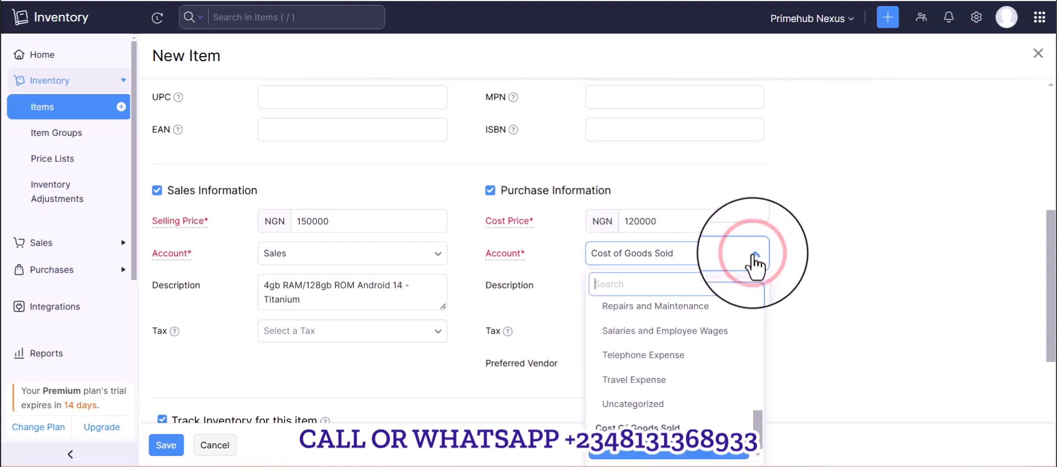
pyautogui.click(661, 455)
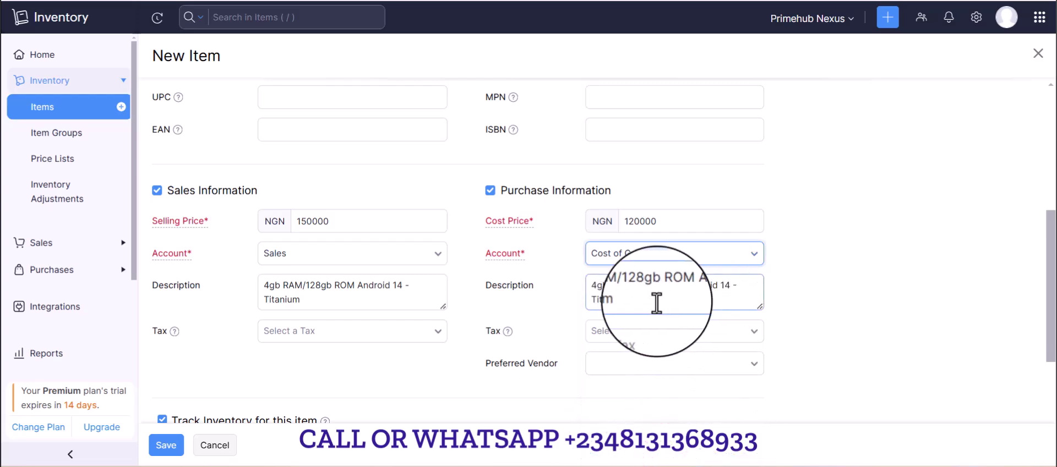
# Enter 12000 as the opening stock rate per unit in the inventory tracking section.
pyautogui.scroll(-5, 603, 345)
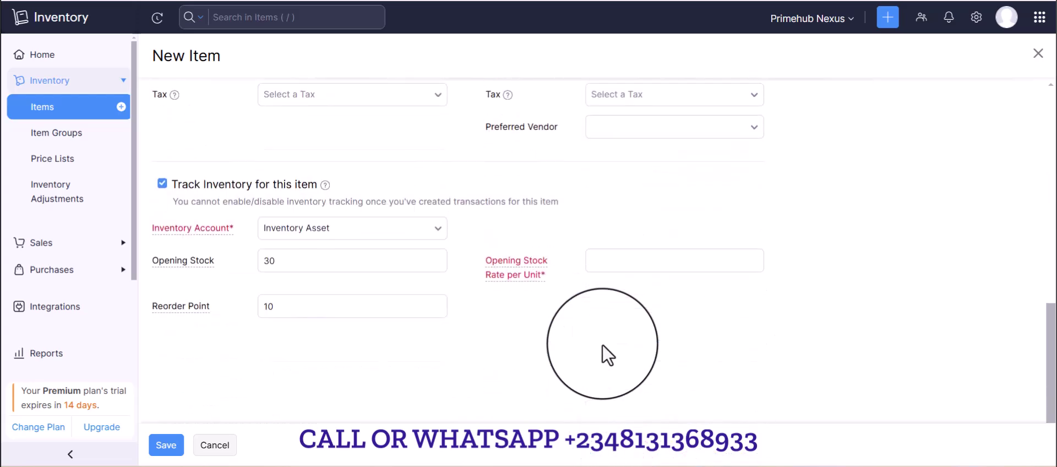
pyautogui.click(625, 258)
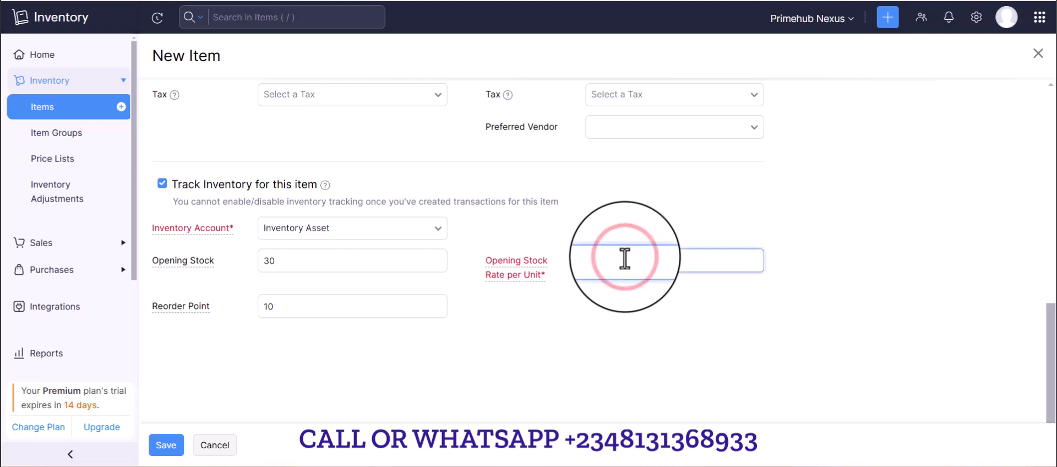
pyautogui.write('12000')
pyautogui.press('Tab')
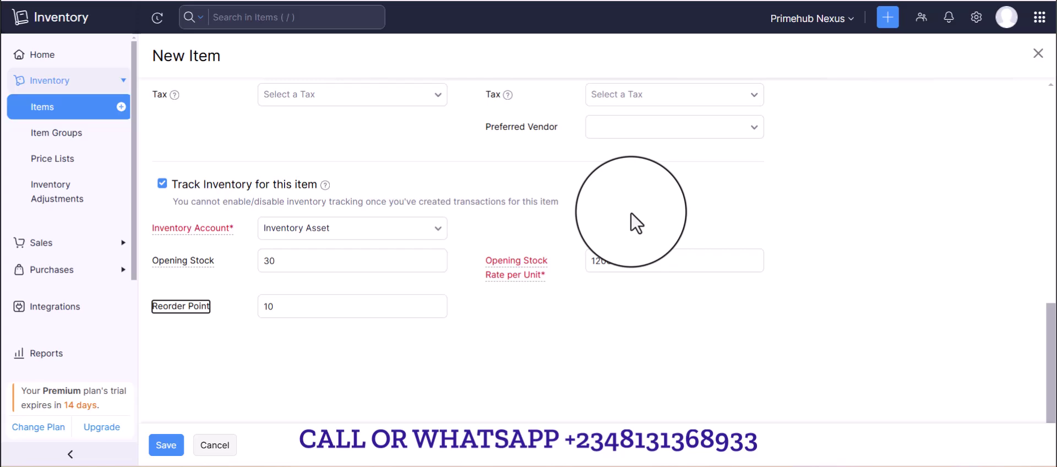
# Look over the filled-in item form back up to its name, unit and product images.
pyautogui.scroll(7, 632, 213)
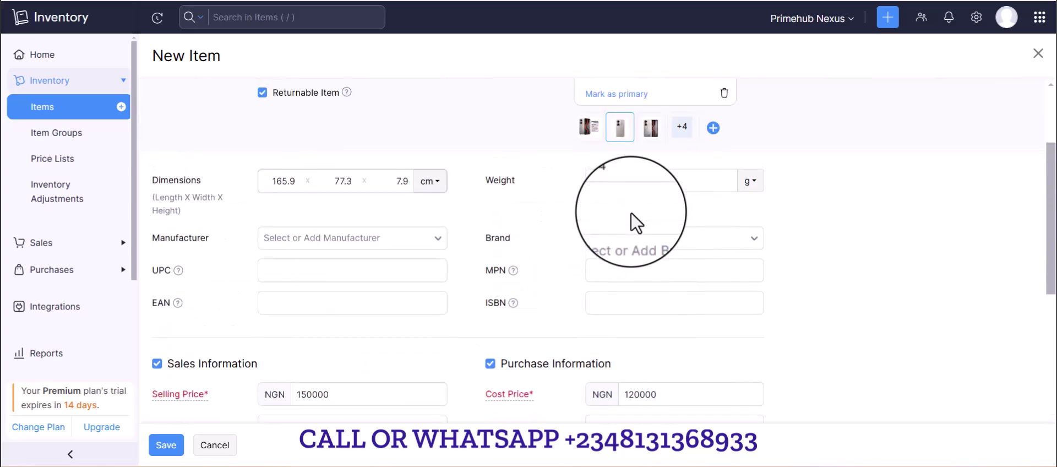
pyautogui.scroll(3, 632, 213)
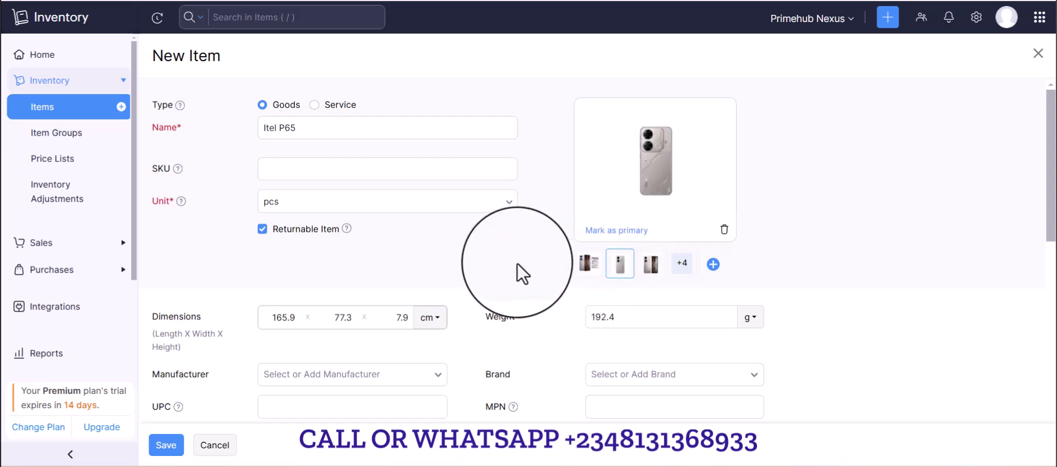
# Check the completed item form from the inventory tracking details back up to the name, and save the Itel P65 item.
pyautogui.scroll(-10, 517, 263)
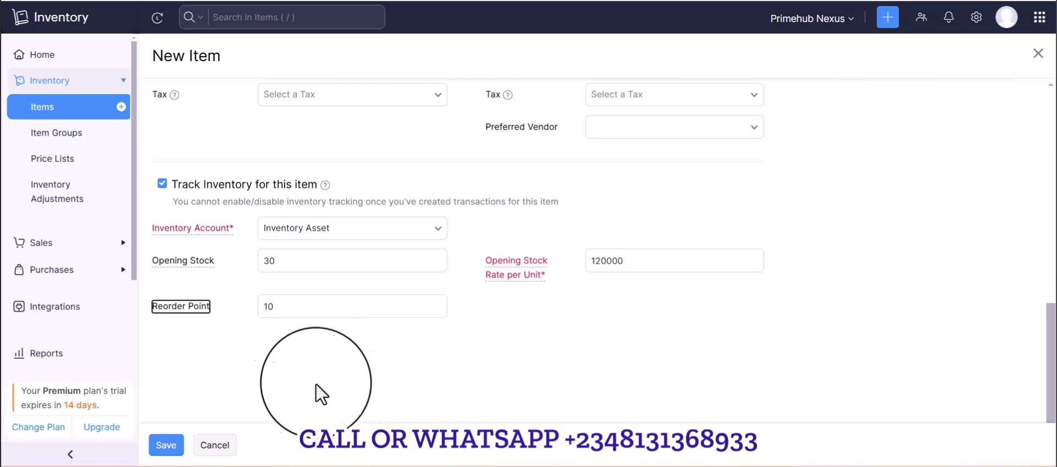
pyautogui.scroll(2, 354, 375)
pyautogui.scroll(8, 349, 361)
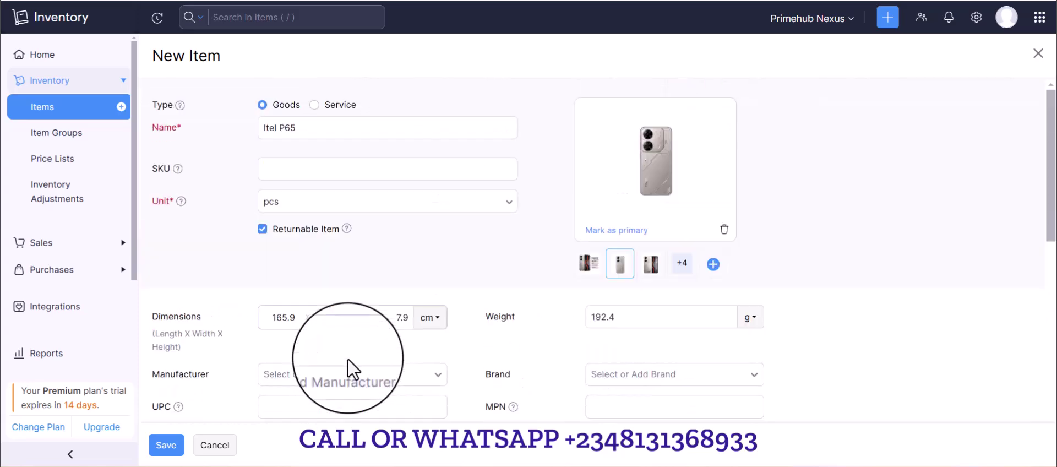
pyautogui.click(165, 445)
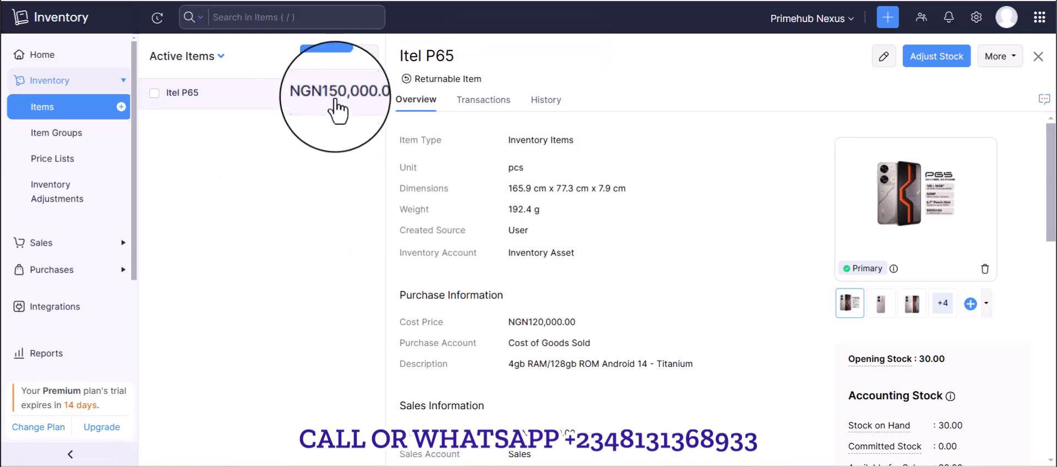
pyautogui.rightClick(285, 94)
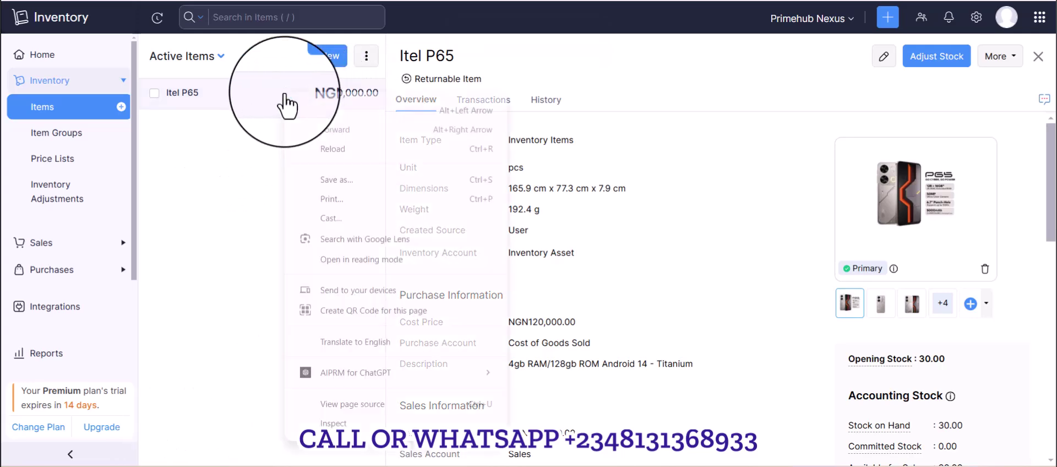
pyautogui.click(258, 144)
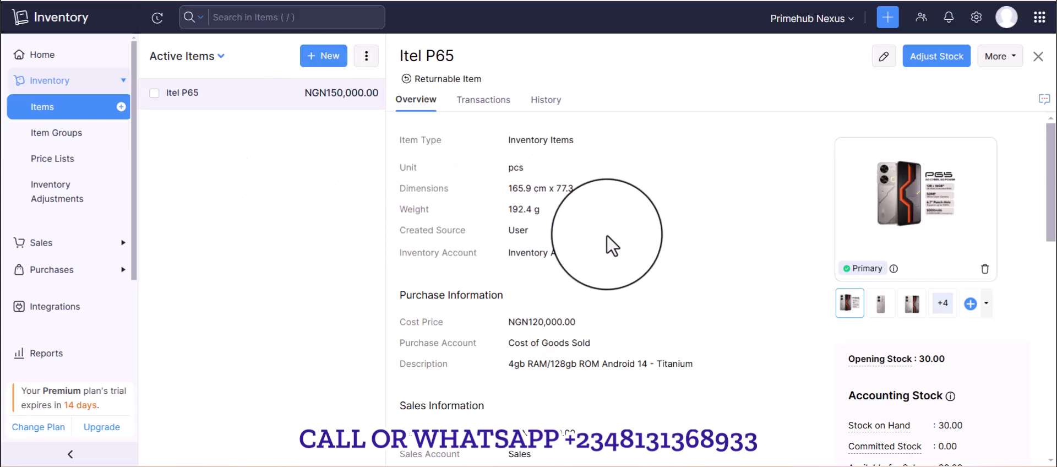
# Examine the saved Itel P65 overview, covering purchase and sales information, accounting and physical stock, reorder point and sales order summary.
pyautogui.scroll(-3, 597, 286)
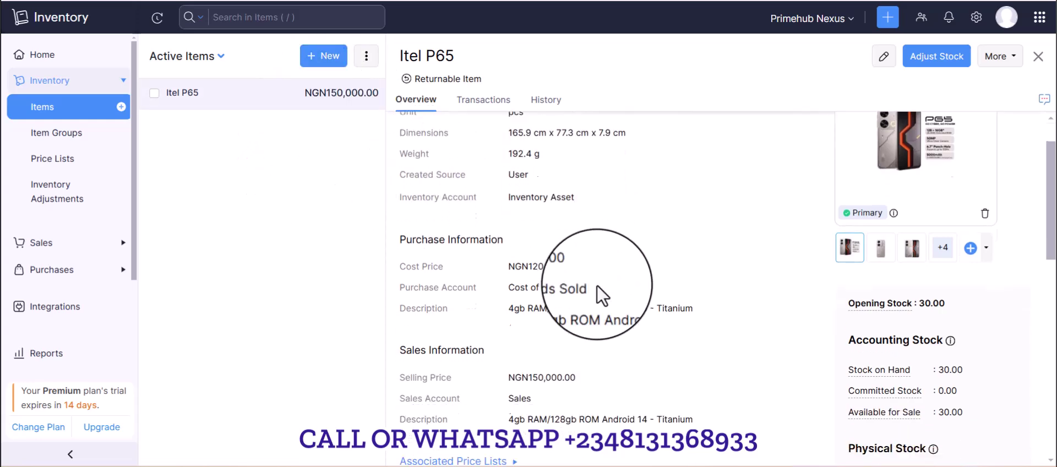
pyautogui.scroll(3, 597, 286)
pyautogui.scroll(-3, 597, 286)
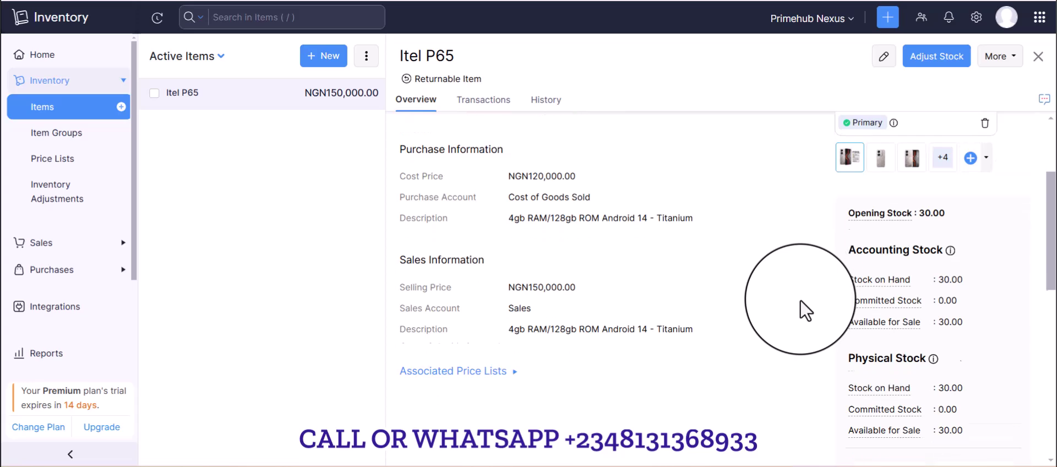
pyautogui.scroll(-3, 804, 309)
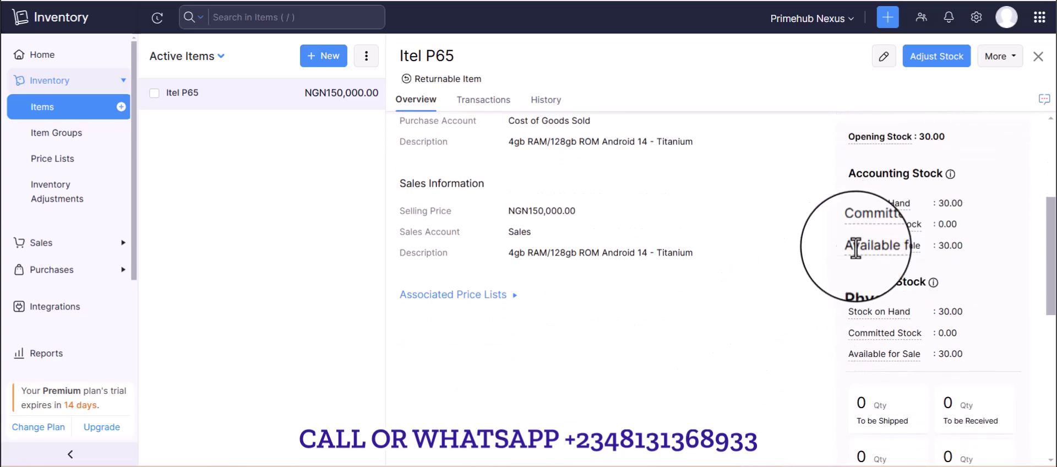
pyautogui.scroll(-1, 801, 270)
pyautogui.scroll(-2, 815, 265)
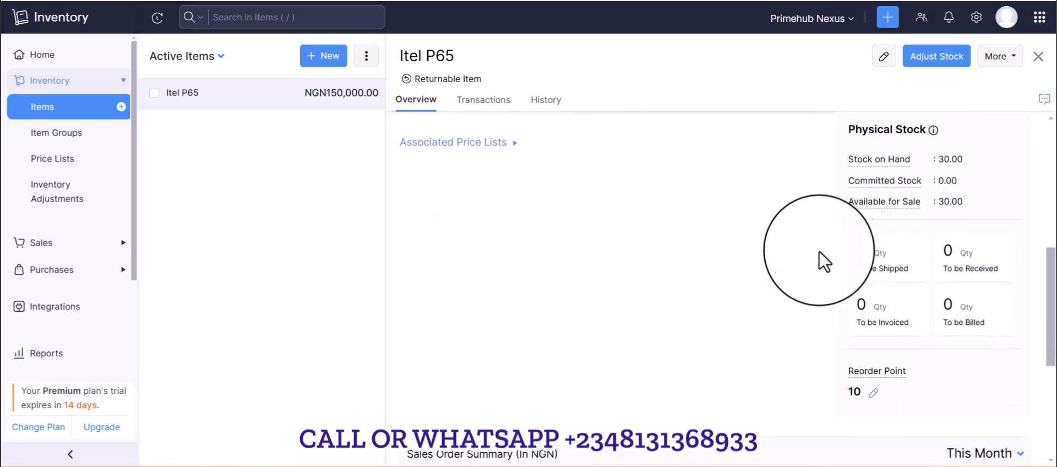
pyautogui.scroll(1, 820, 264)
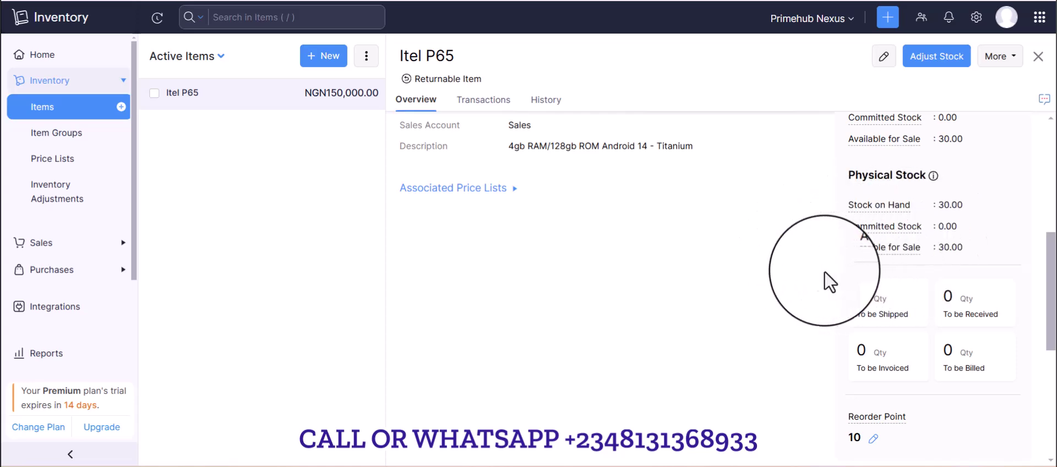
pyautogui.scroll(1, 787, 274)
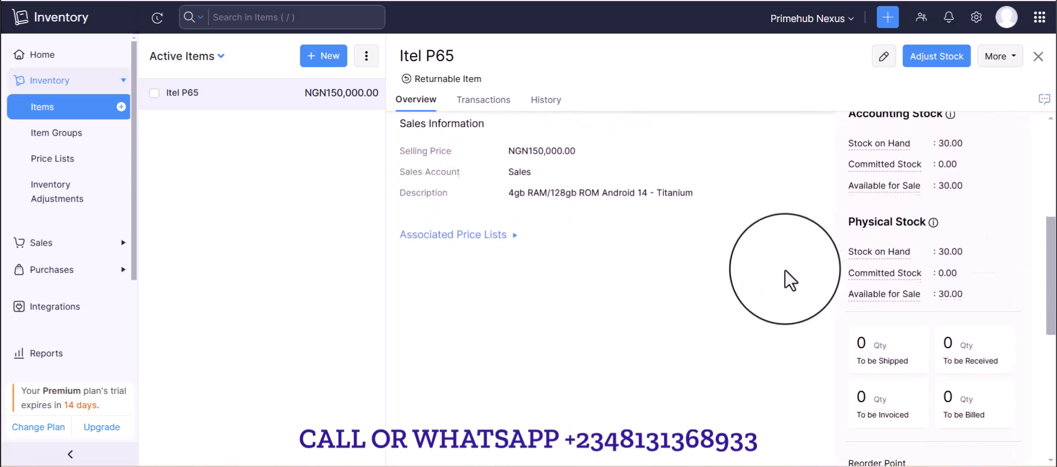
pyautogui.scroll(-2, 789, 279)
pyautogui.scroll(-2, 788, 279)
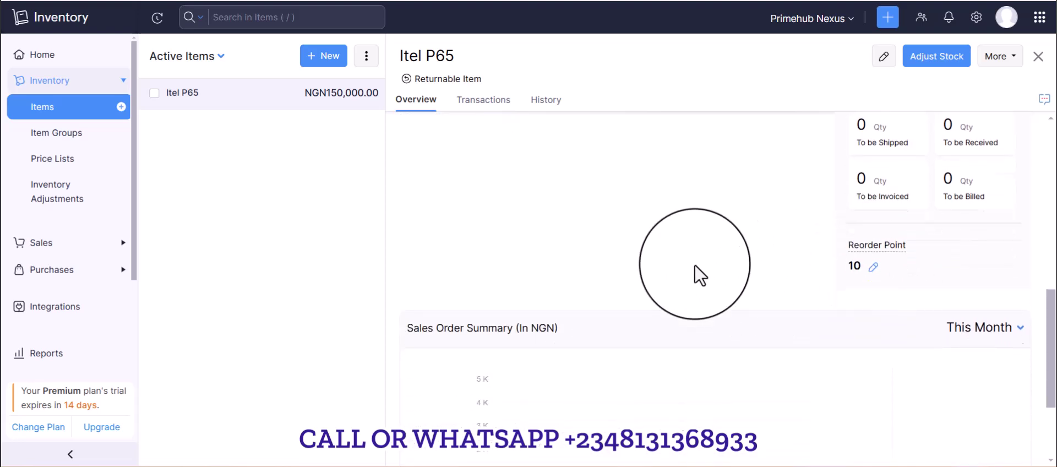
pyautogui.scroll(-3, 696, 266)
pyautogui.scroll(8, 696, 266)
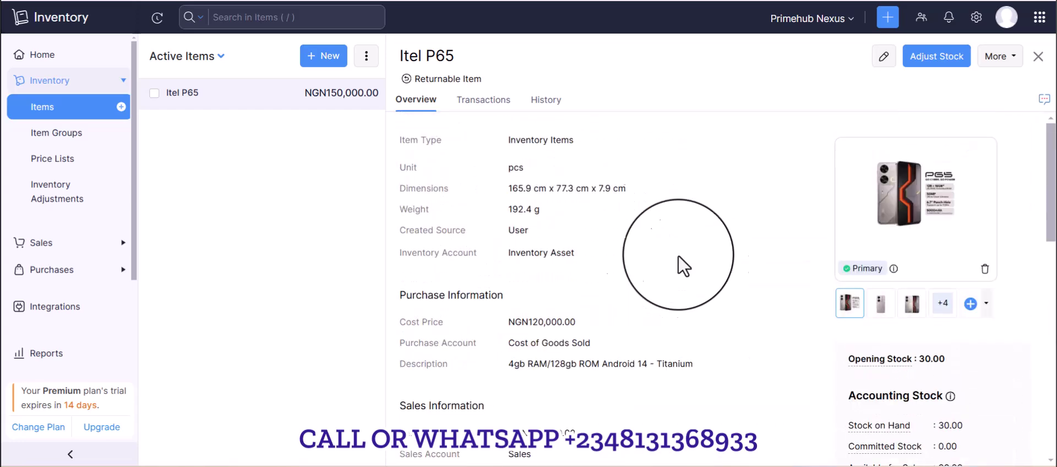
# View the Itel P65 item's transactions and its history.
pyautogui.click(498, 99)
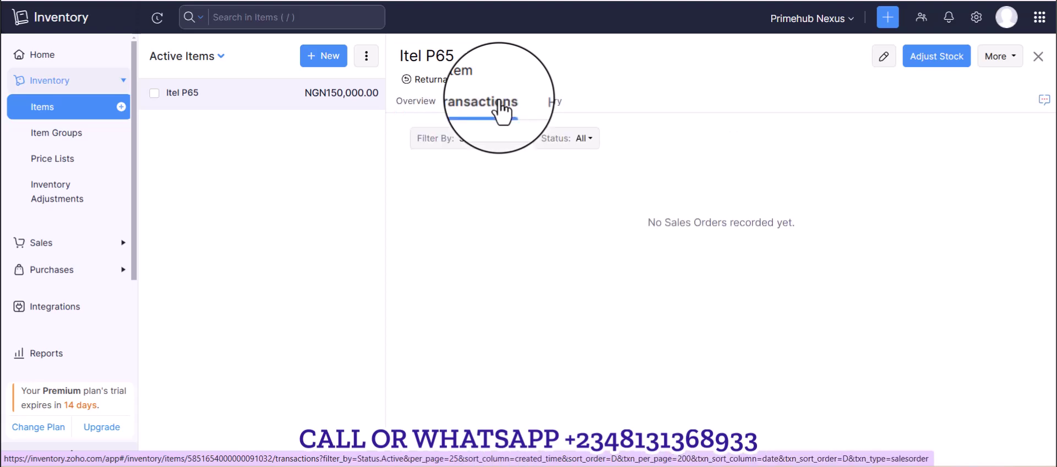
pyautogui.click(547, 102)
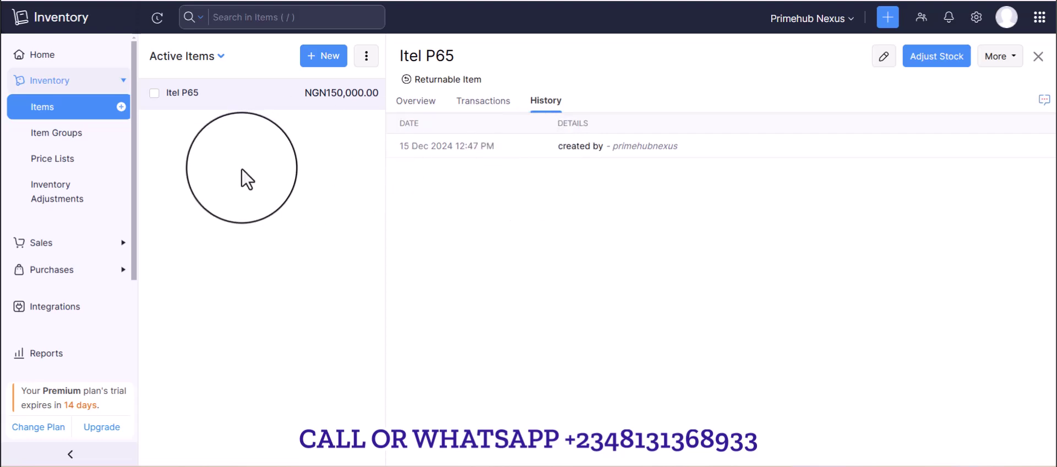
pyautogui.click(118, 81)
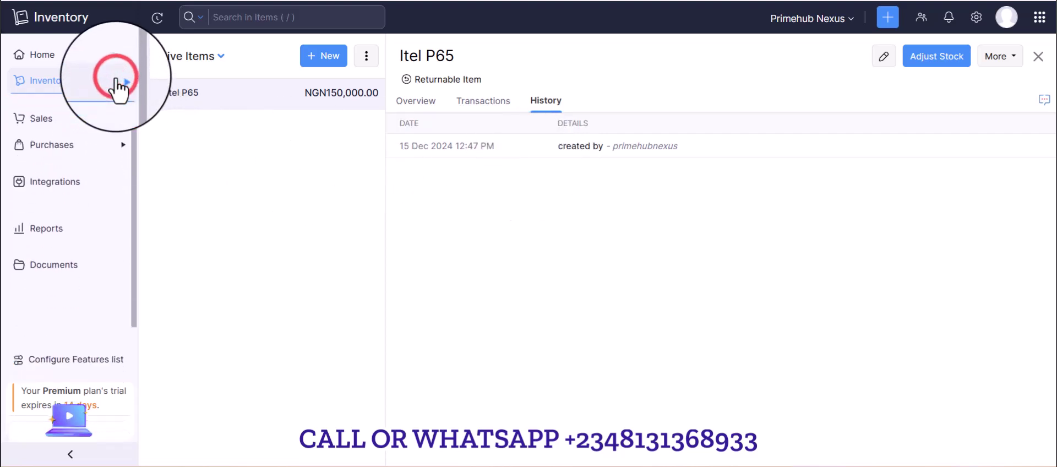
pyautogui.click(116, 82)
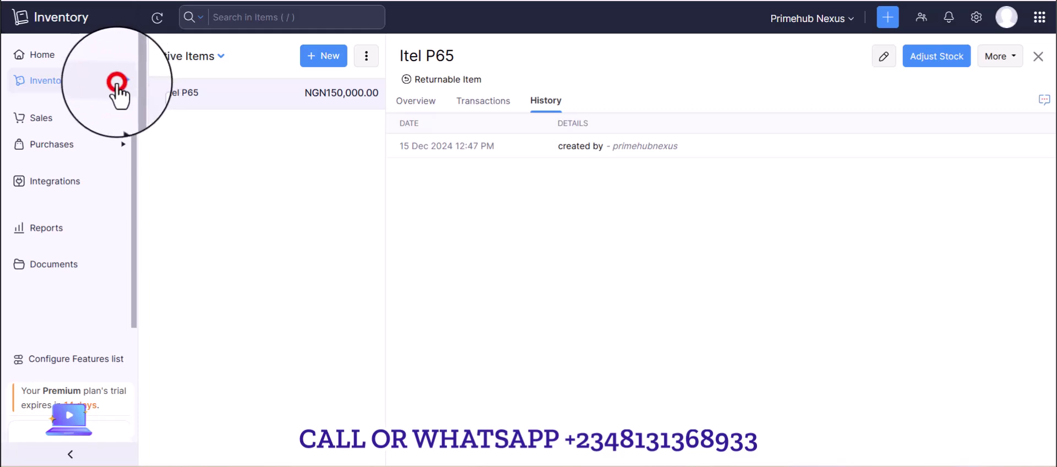